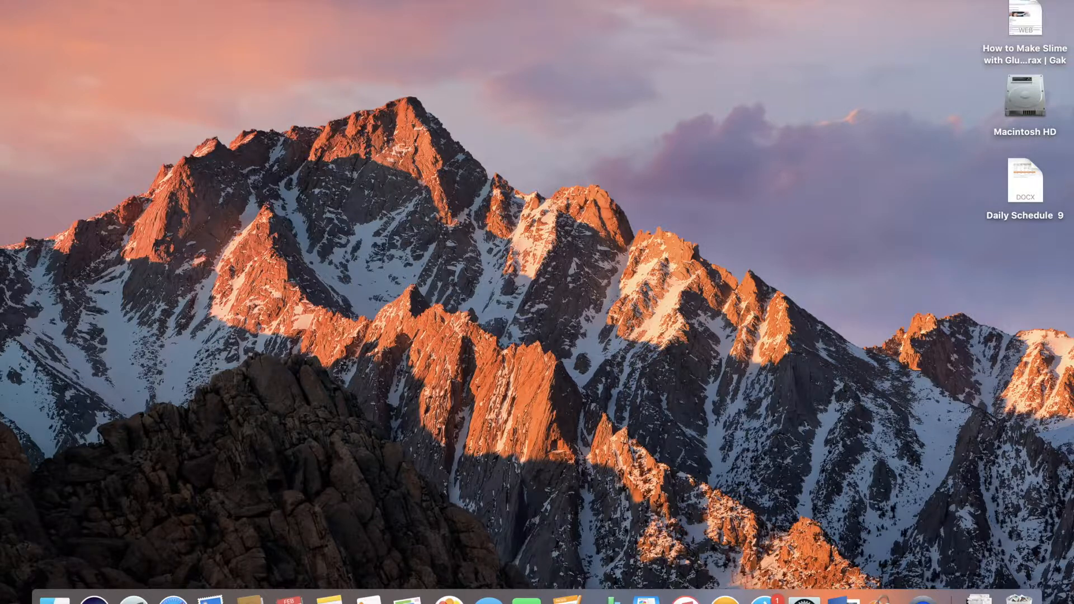
Join the SU_Student_WPA2 Wi-Fi network with the student username and password, remembering this network.
left_click(586, 1)
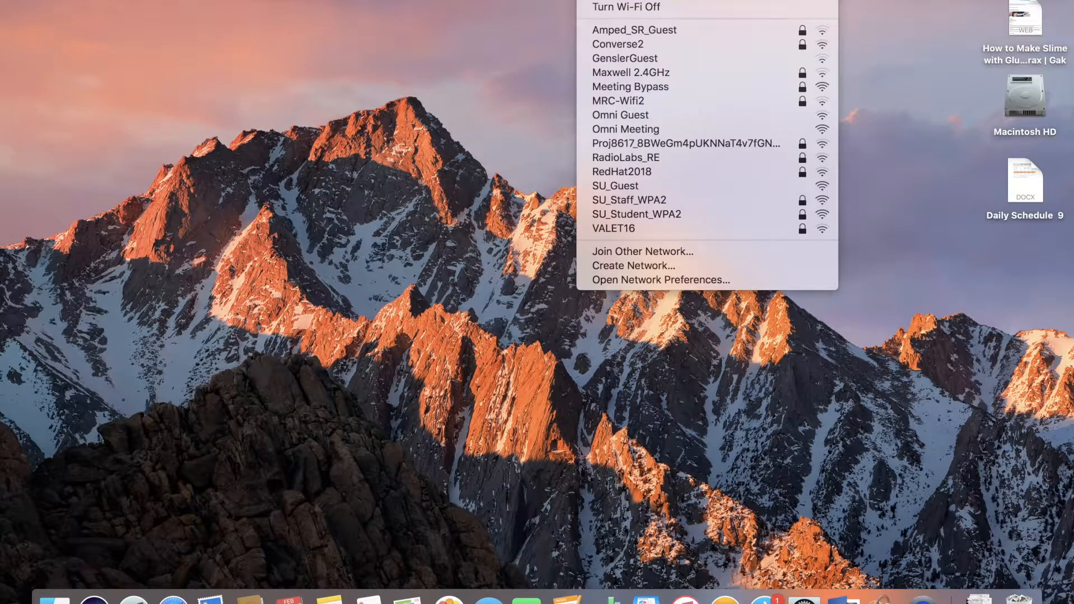
left_click(682, 214)
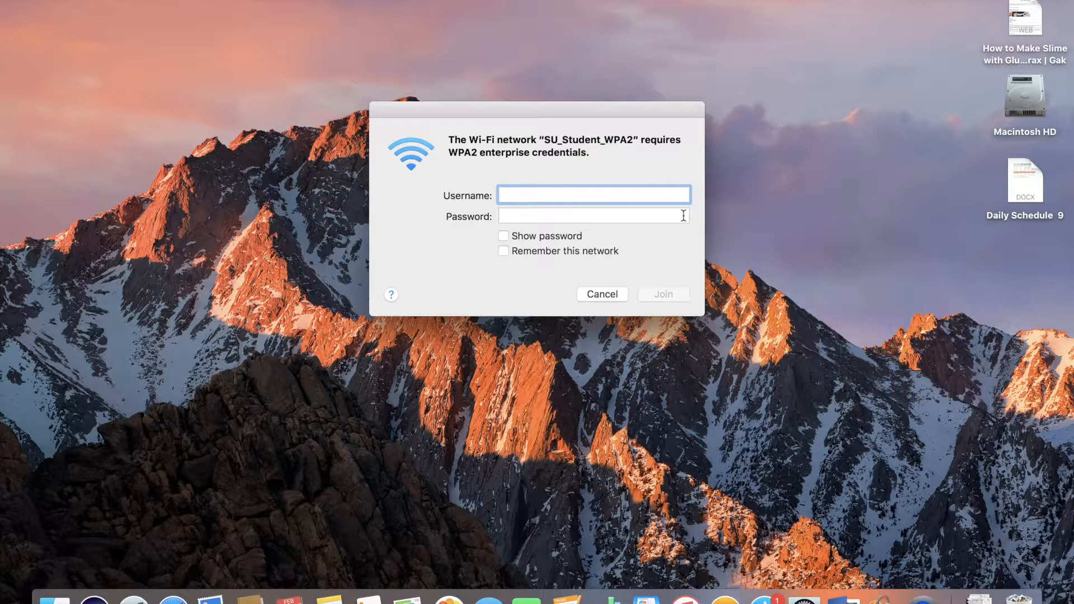
left_click(558, 196)
key("Tab")
type("•••••••••")
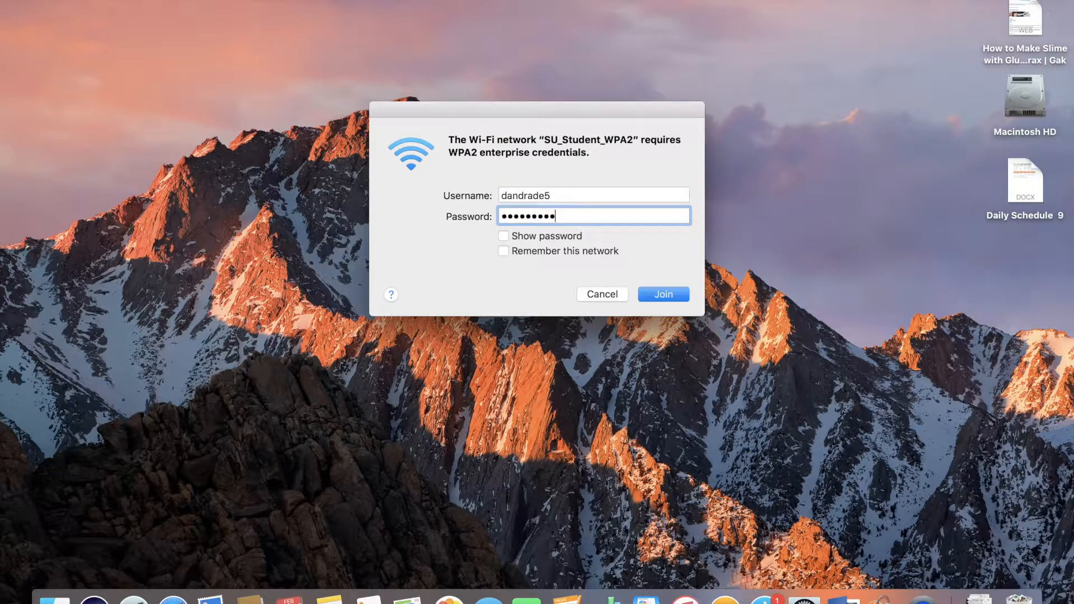
left_click(503, 251)
left_click(674, 293)
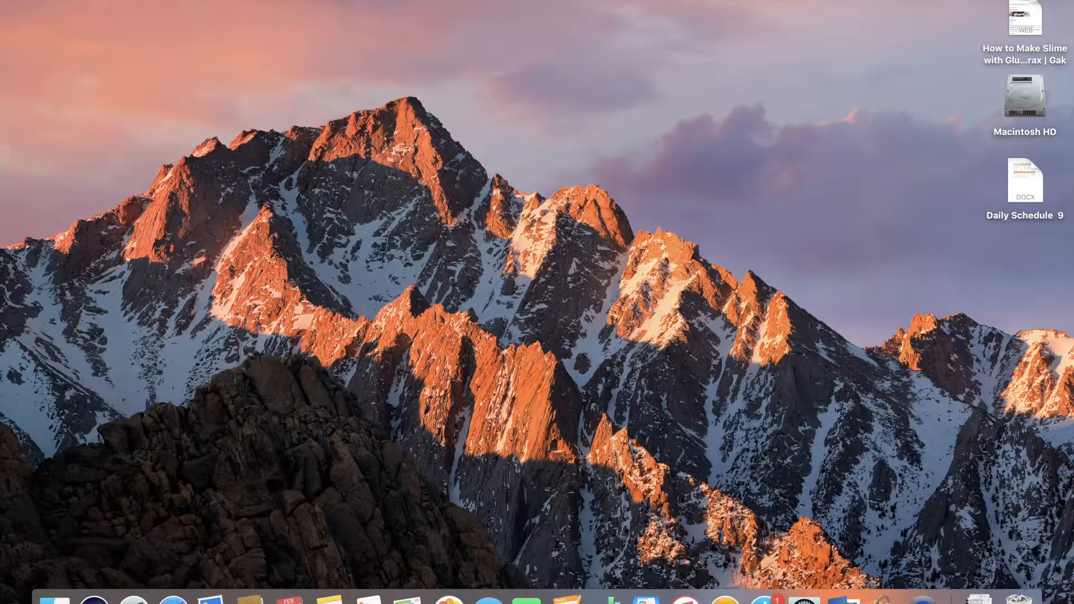
Connect to the server smb://srv-pc-print.adm.suffolk.edu/PCClient and confirm the connection.
left_click(194, 0)
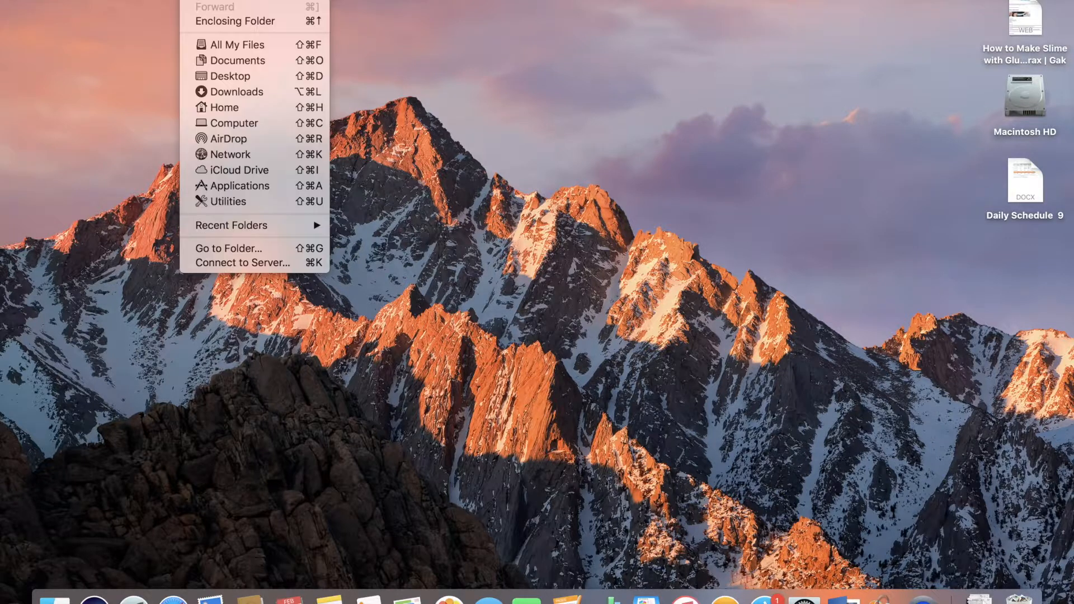
left_click(243, 262)
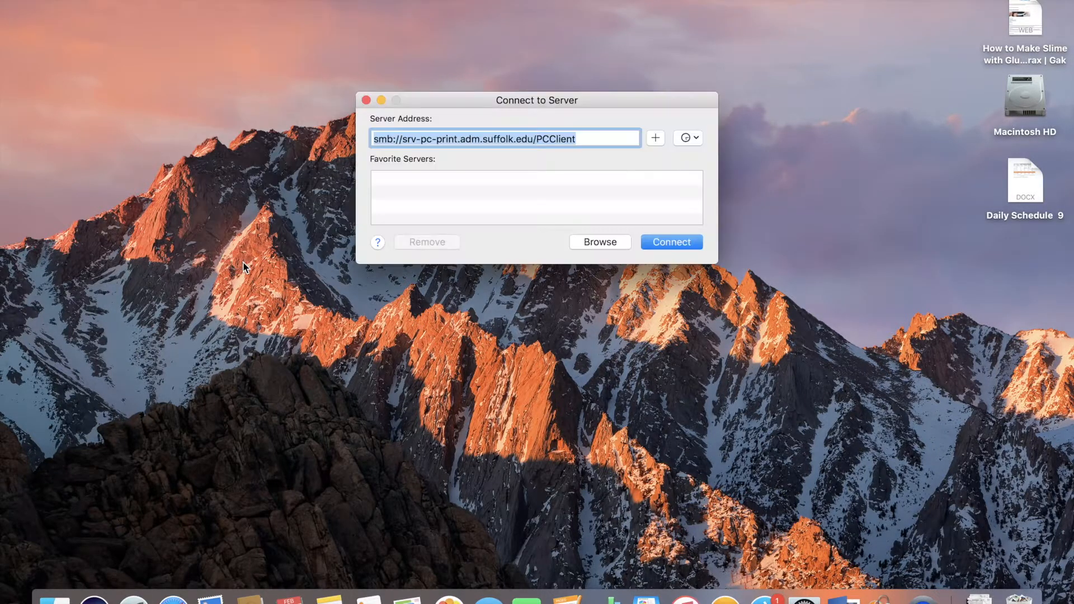
left_click(590, 141)
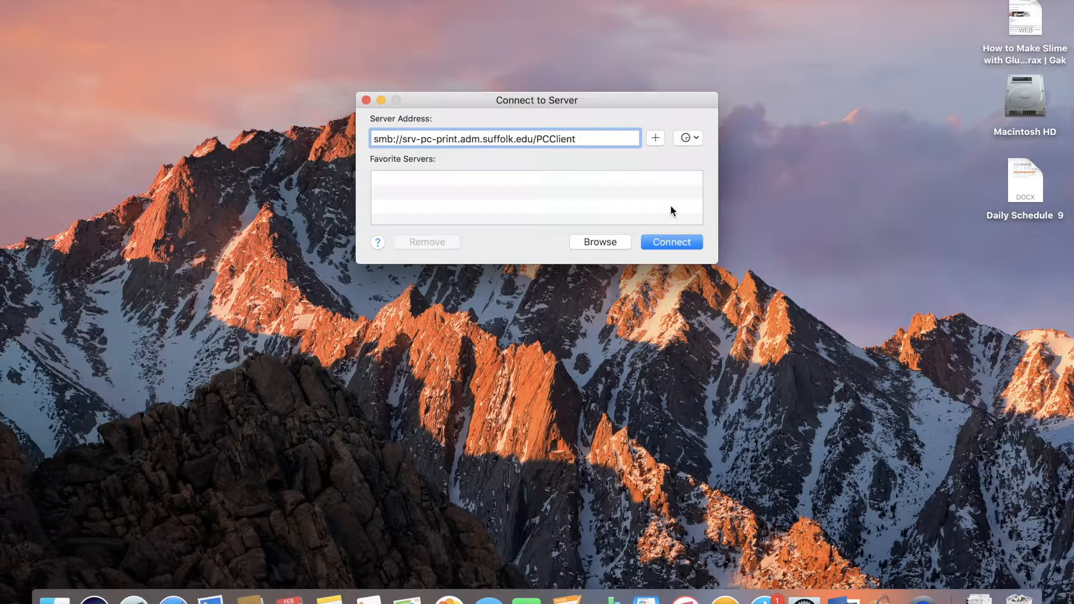
left_click(665, 244)
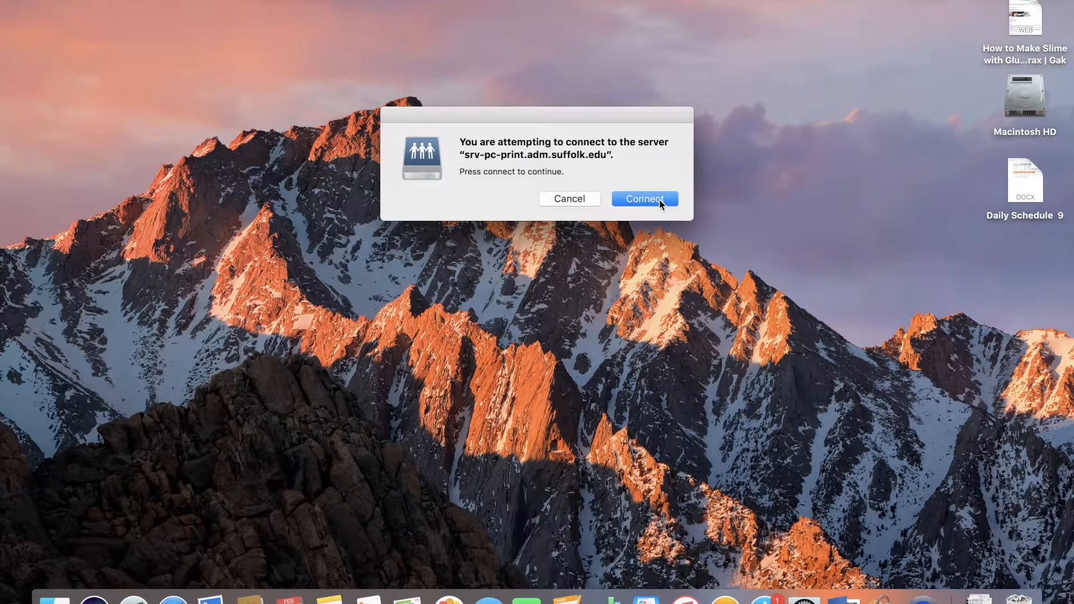
left_click(659, 199)
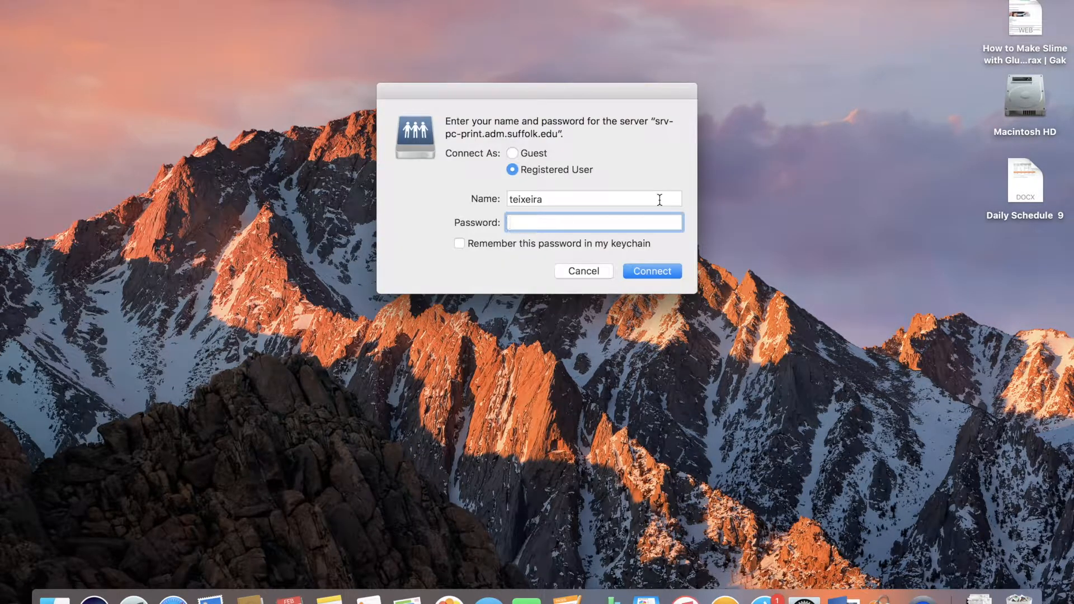
Log in to the server as a registered user with the student username and password, saving the password in the keychain.
right_click(638, 199)
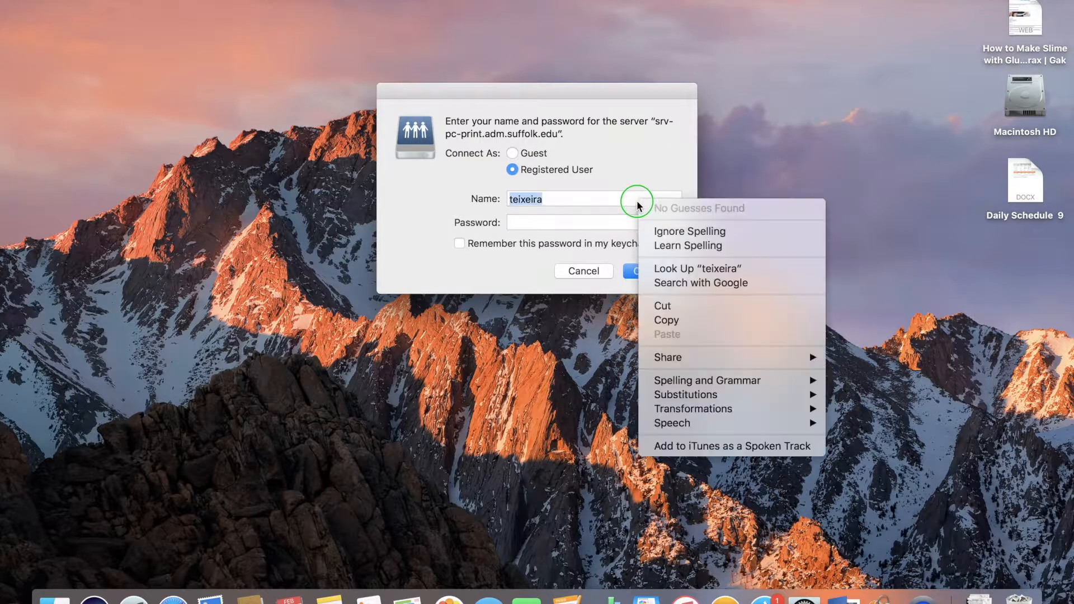
left_click(545, 200)
right_click(545, 200)
left_click(545, 200)
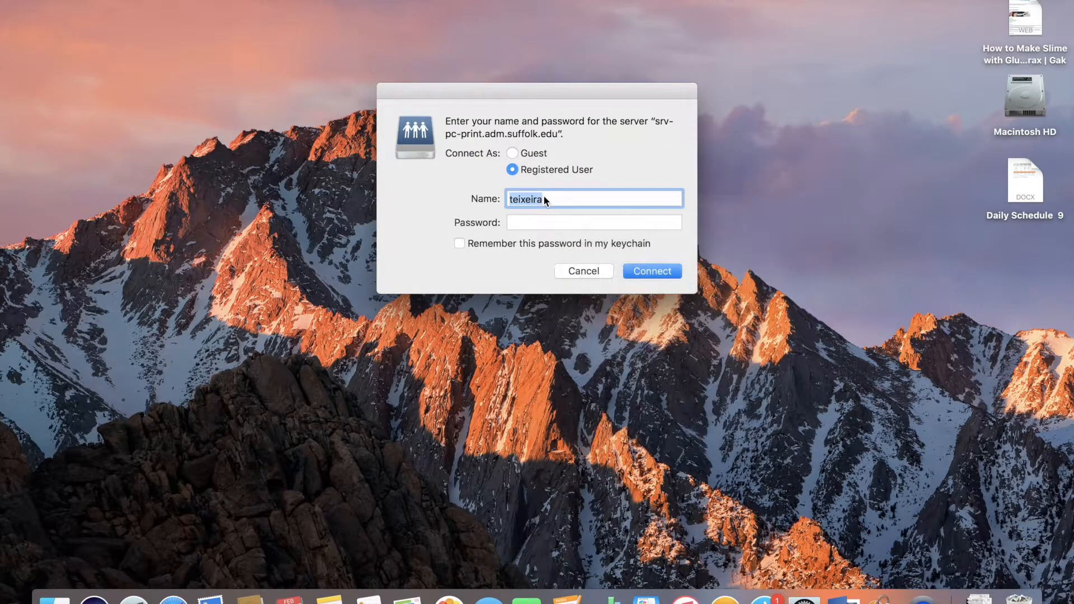
left_click_drag(545, 200, 493, 200)
left_click(517, 223)
type("*********")
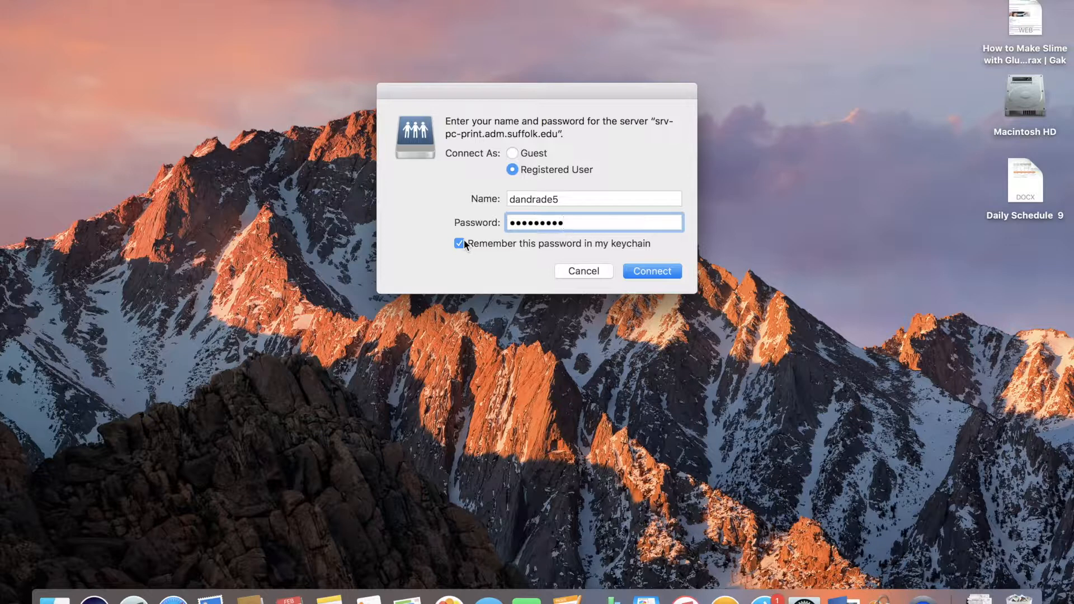
left_click(654, 271)
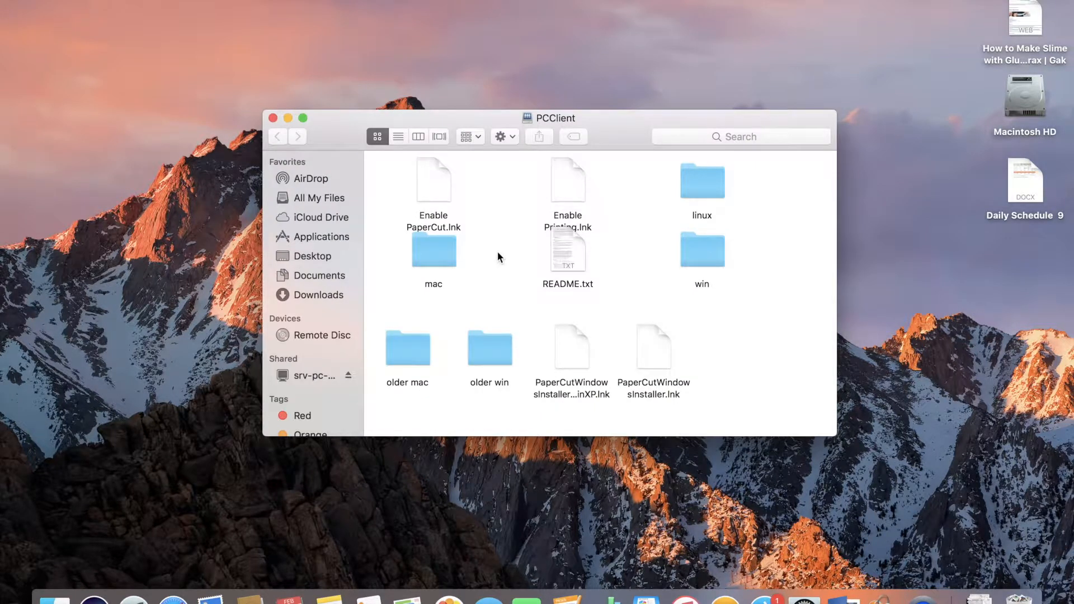
Open the mac folder and run client-local-install, agreeing to install PCClient into the Applications folder.
double_click(434, 251)
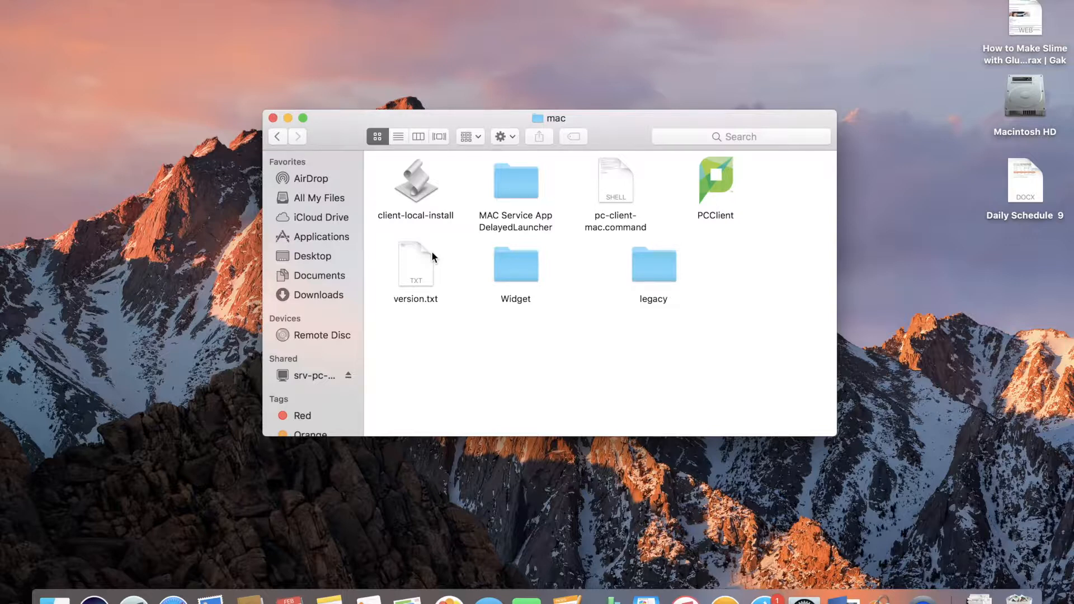
left_click(421, 190)
double_click(423, 195)
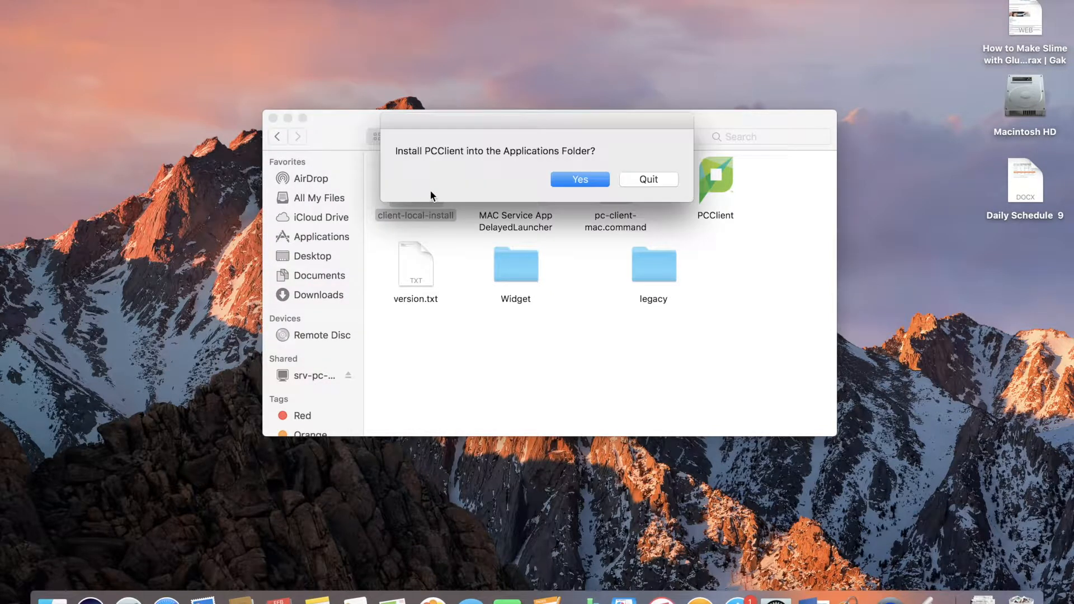
left_click(582, 180)
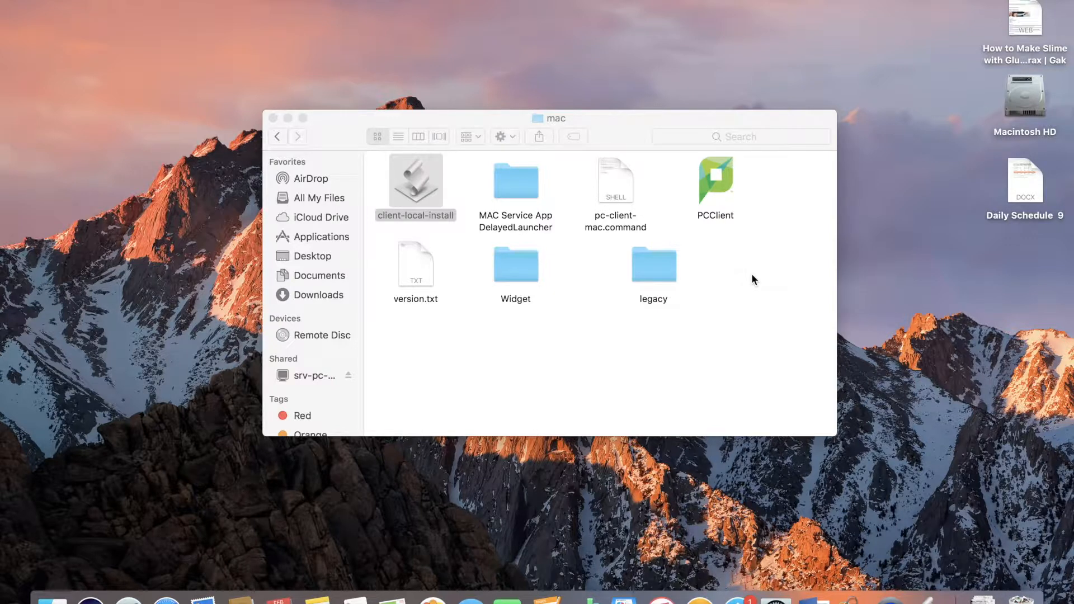
Copy the PCClient app from the mac folder onto the desktop.
left_click(716, 188)
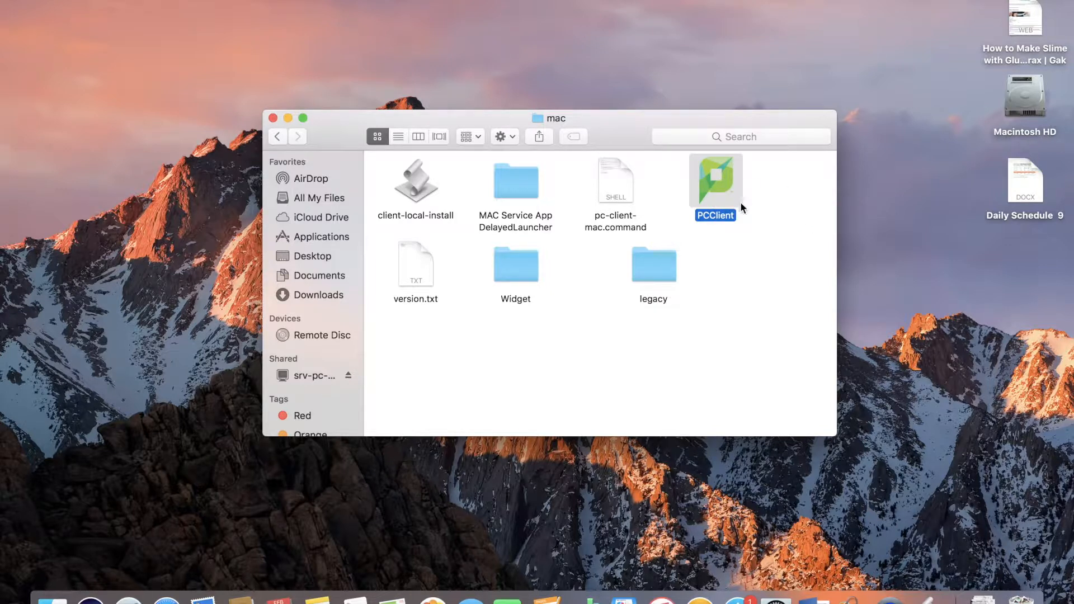
left_click(735, 252)
left_click(715, 190)
left_click_drag(742, 197, 1028, 300)
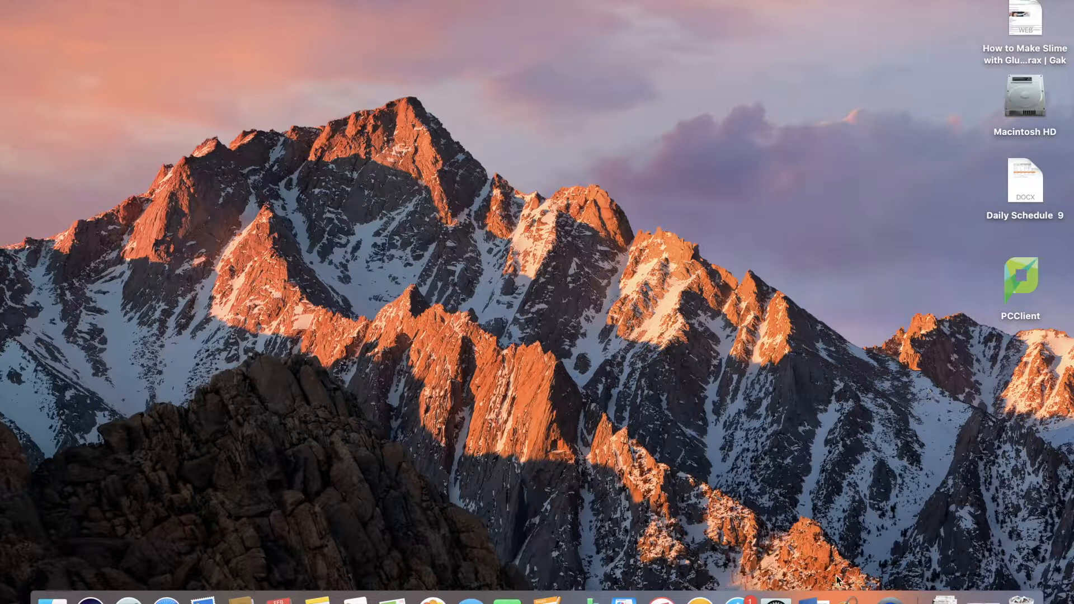
Open Printers & Scanners in System Preferences and start adding a new printer.
left_click(775, 599)
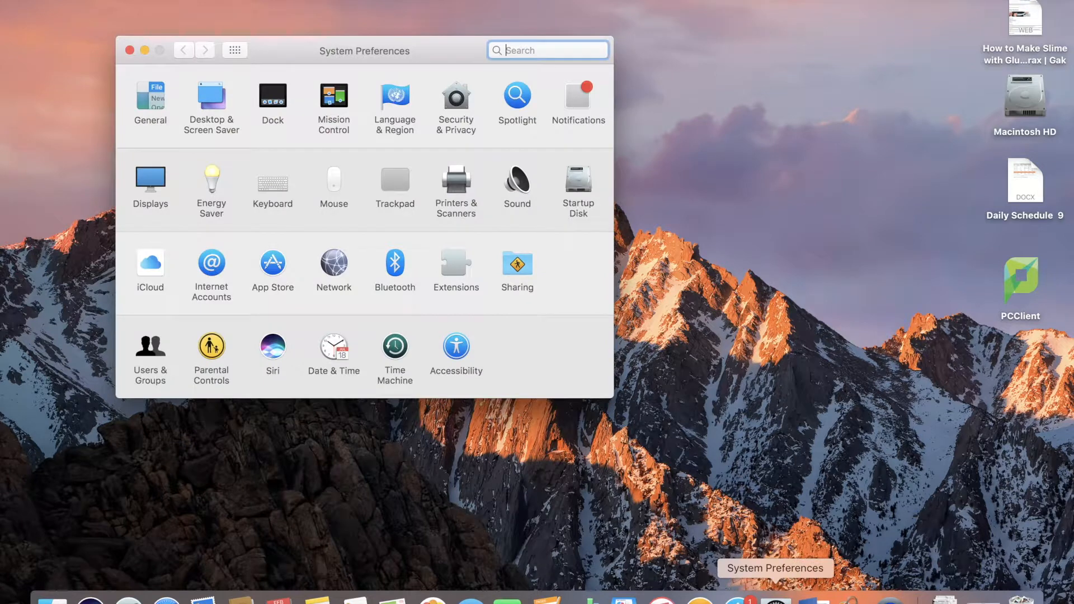
left_click(452, 187)
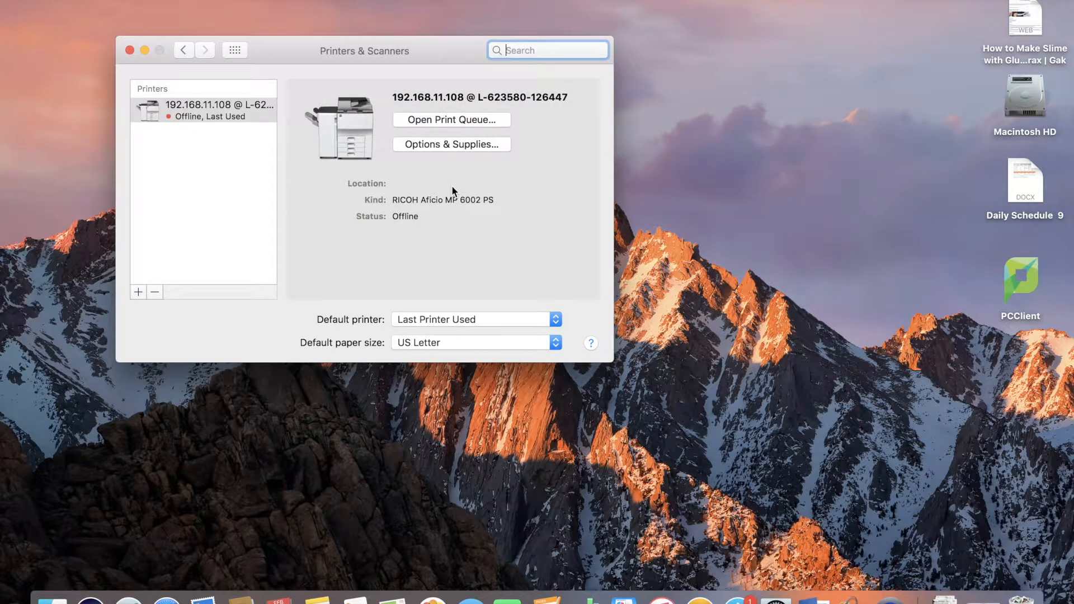
left_click(138, 292)
left_click(138, 292)
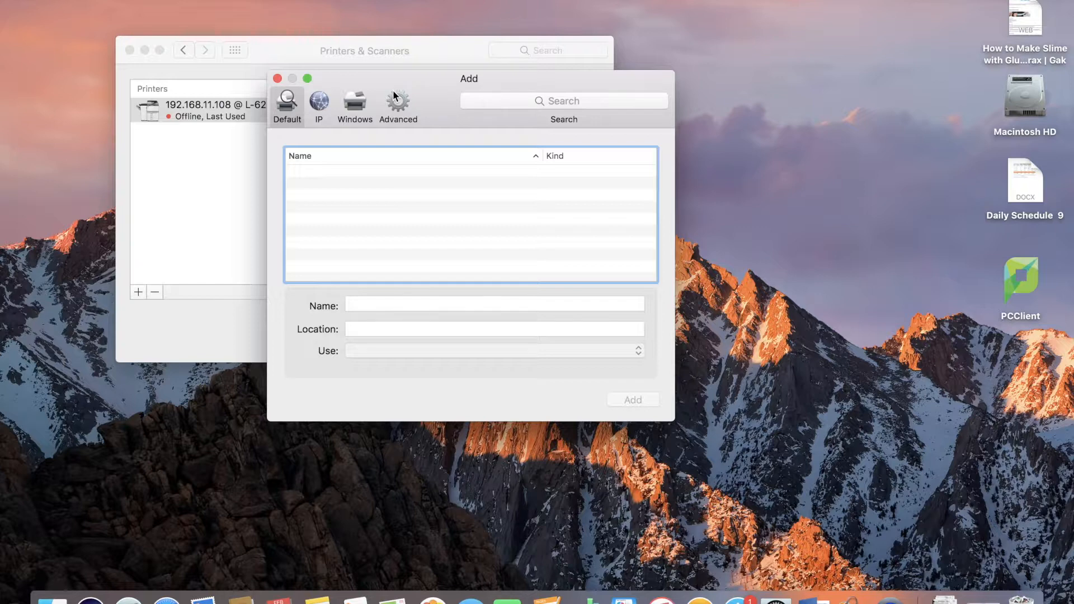
Customize the Add window's toolbar to include the Advanced button.
right_click(434, 102)
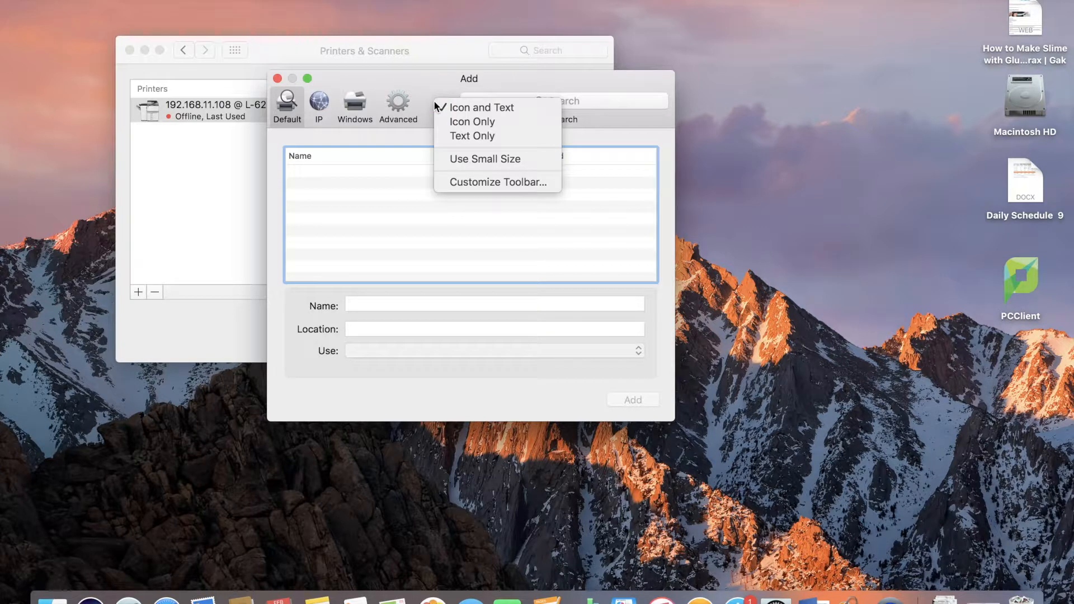
left_click(504, 182)
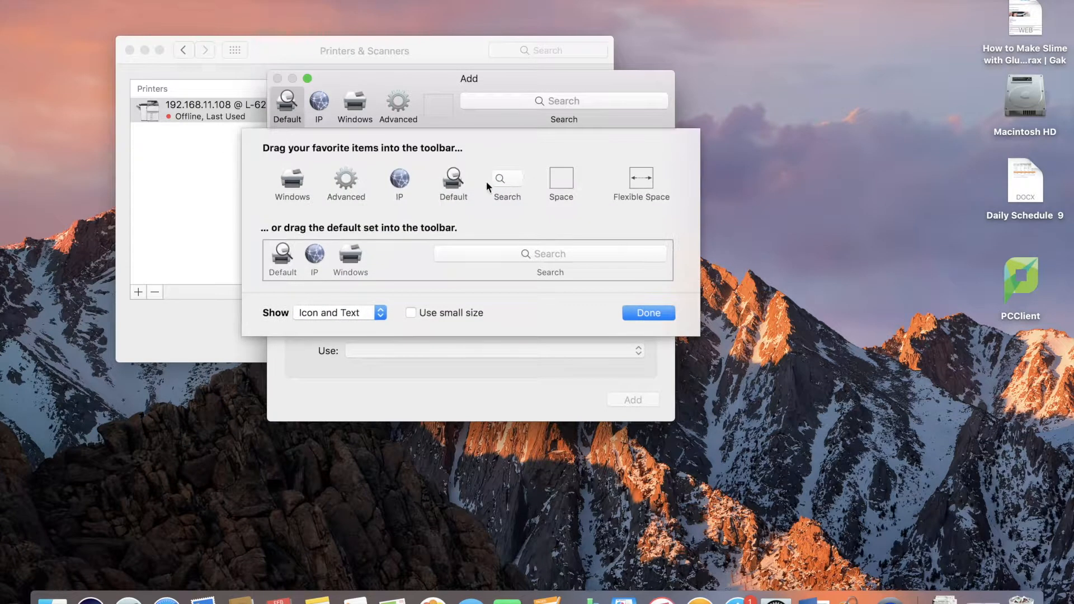
left_click_drag(348, 182, 398, 105)
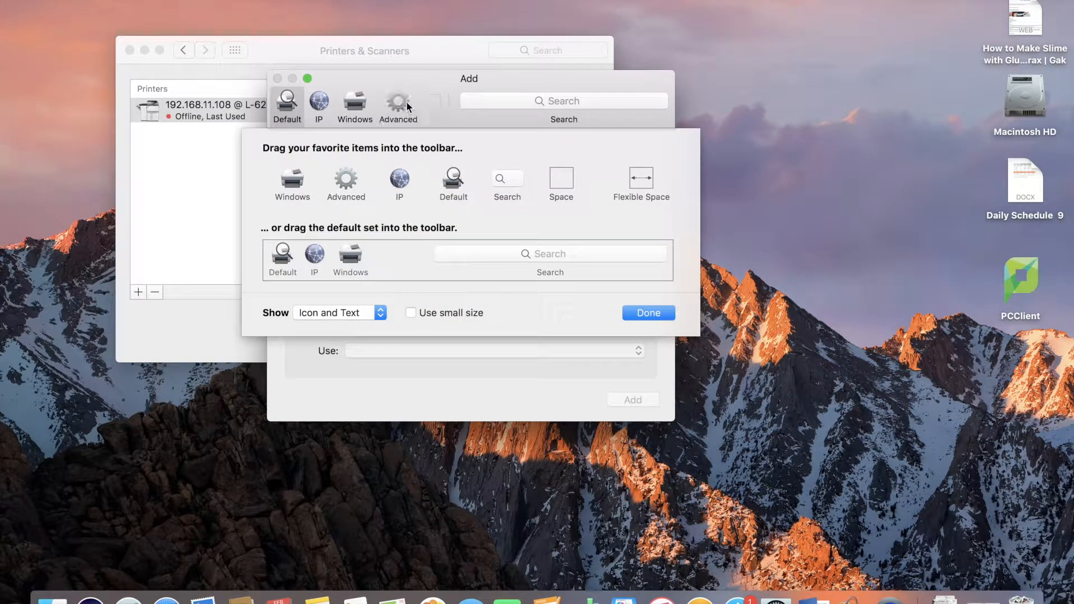
left_click(647, 314)
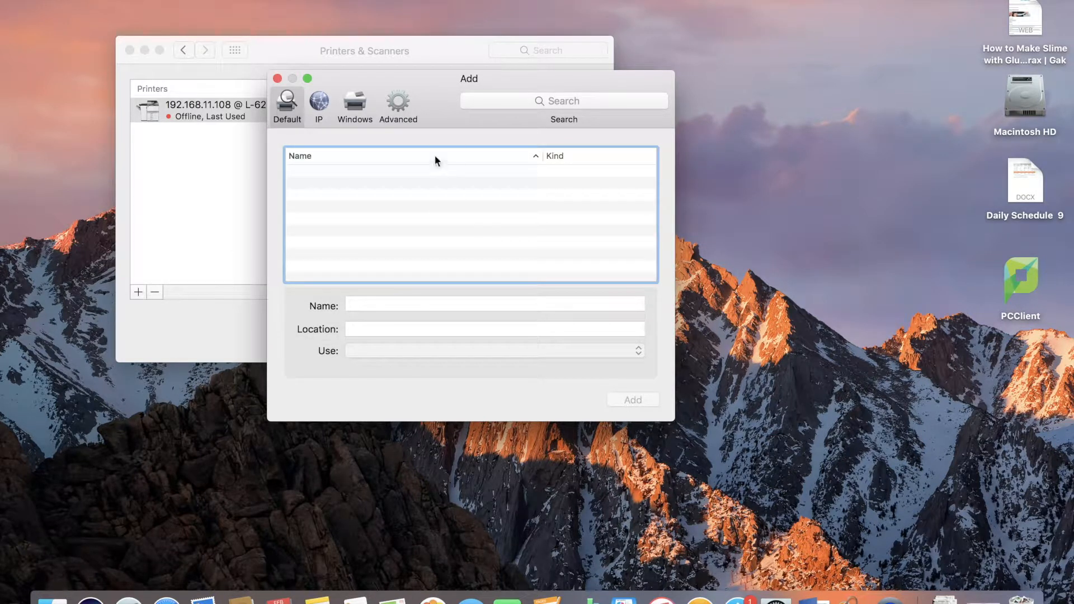
Open the Advanced printer options and set the type to Windows printer via spoolss.
left_click(403, 108)
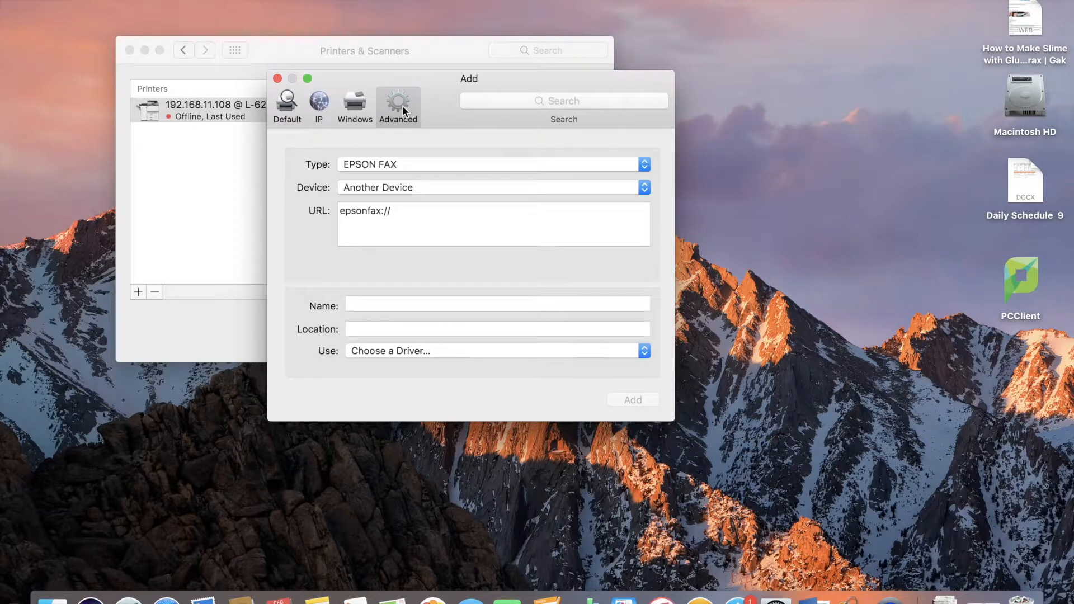
left_click(424, 163)
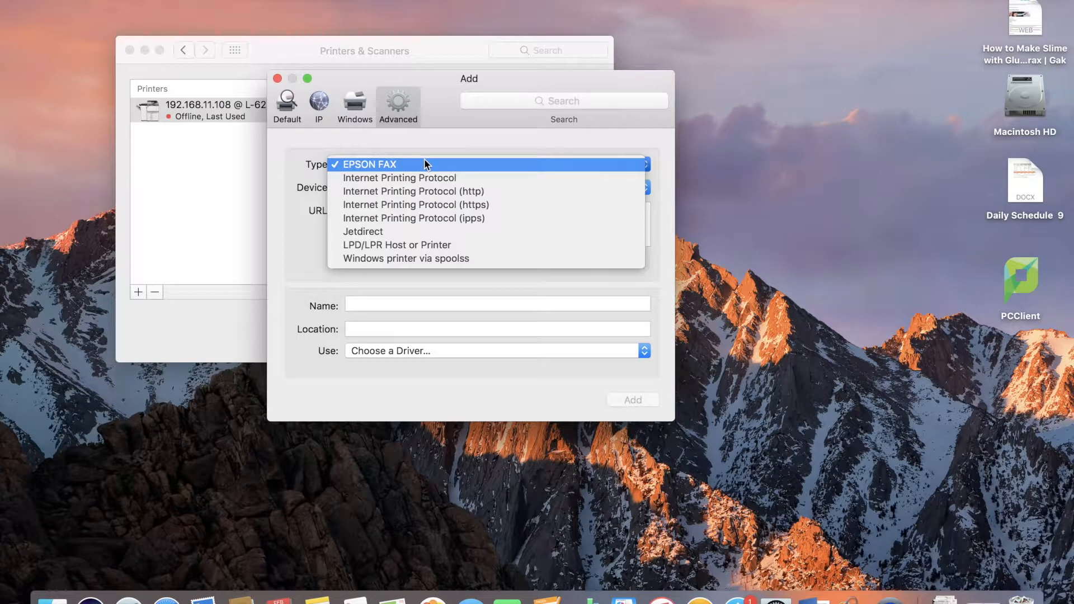
left_click(408, 259)
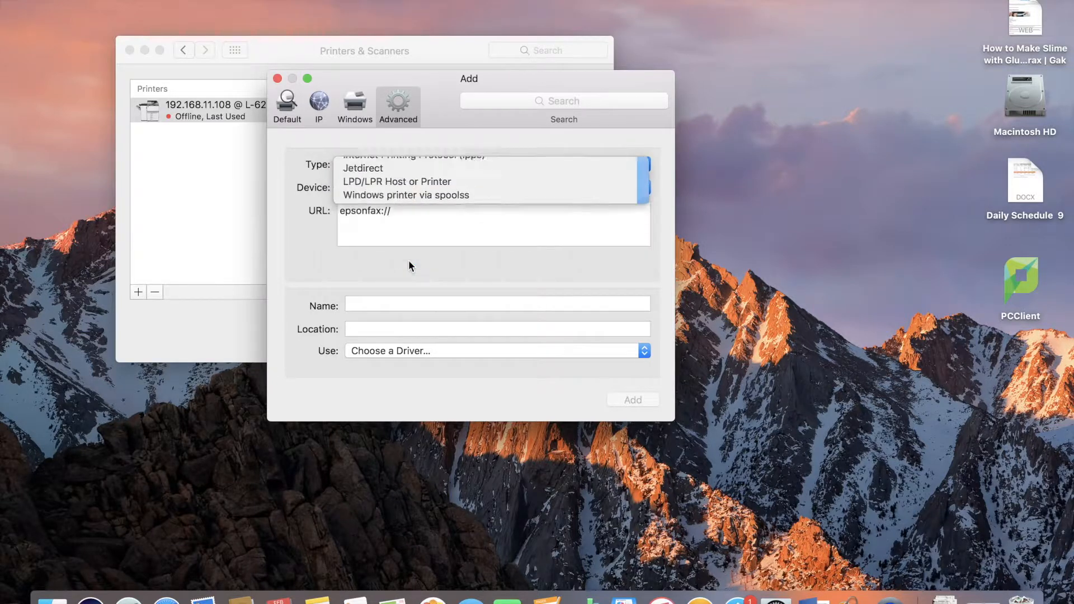
Set the printer URL to smb://srv-pc-print.adm.suffolk.edu/LibraryMain01.
left_click(404, 210)
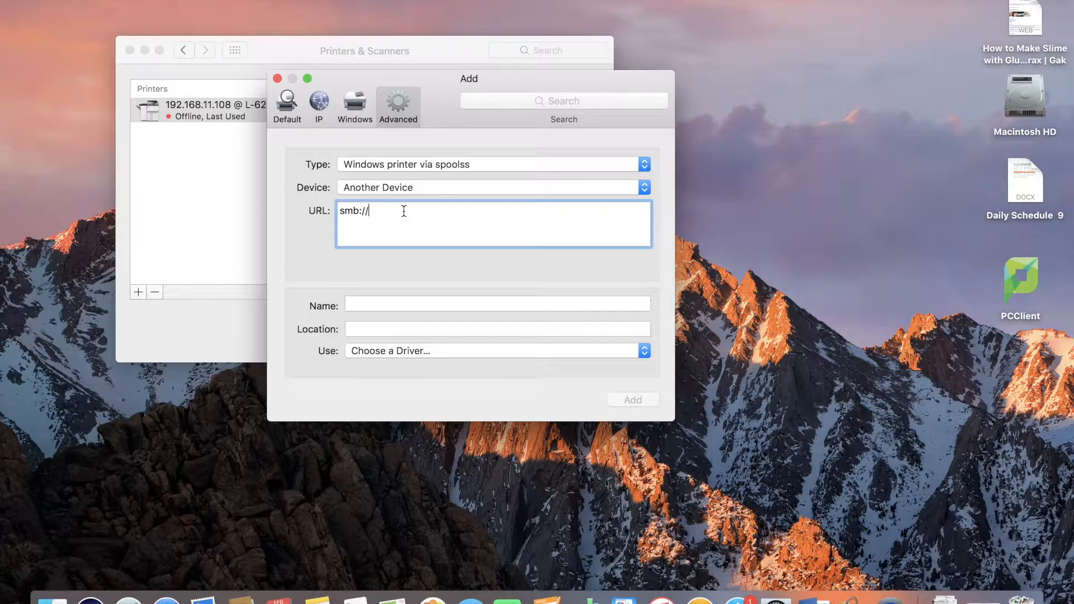
type("srv-pc-print.adm")
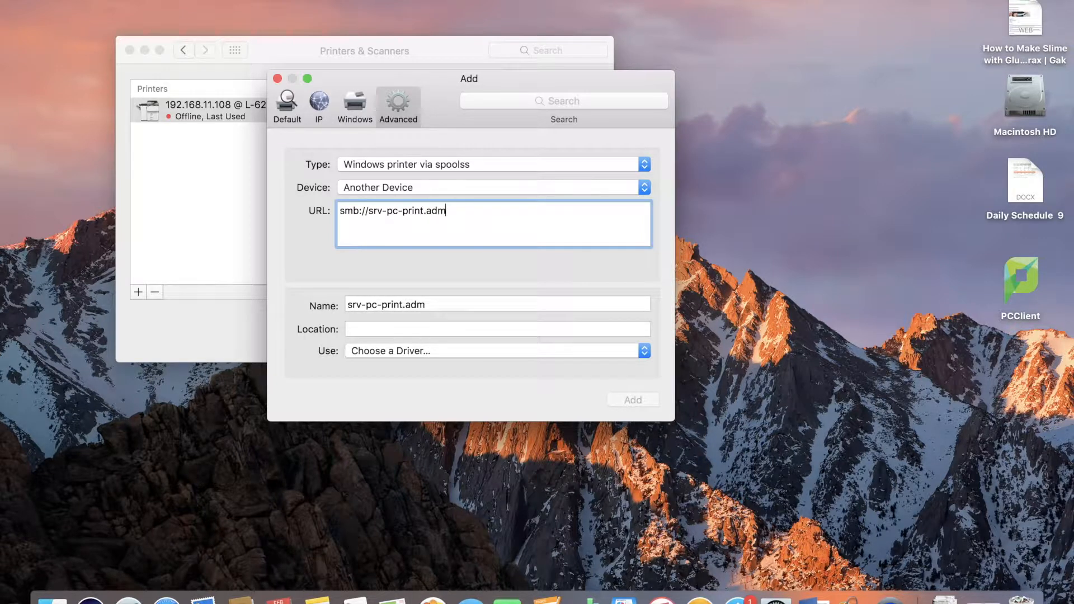
type(".suffolk.ed")
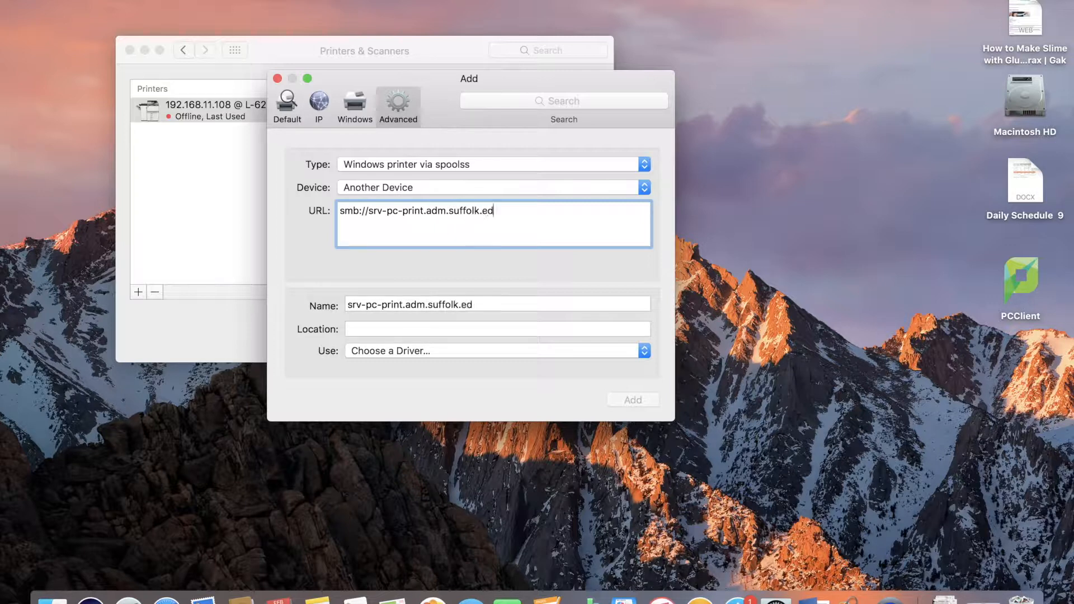
type("u/")
type("LibraryMain01")
Rename the printer to LibraryMain01.
left_click(509, 303)
key("BackSpace")
key("BackSpace")
key("BackSpace")
key("BackSpace")
key("BackSpace")
key("BackSpace")
key("BackSpace")
key("BackSpace")
key("BackSpace")
key("BackSpace")
key("BackSpace")
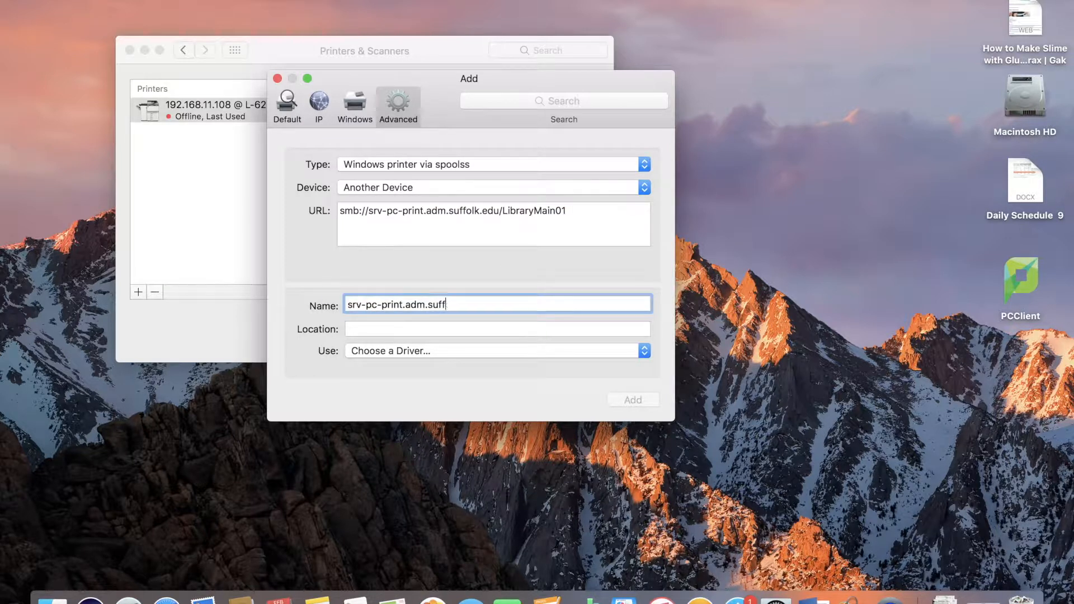
key("BackSpace")
key("BackSpace")
key("BackSpace")
key("BackSpace")
key("BackSpace")
key("BackSpace")
key("BackSpace")
key("BackSpace")
key("BackSpace")
key("BackSpace")
key("BackSpace")
key("BackSpace")
key("BackSpace")
key("BackSpace")
key("BackSpace")
key("BackSpace")
key("BackSpace")
type("Lib")
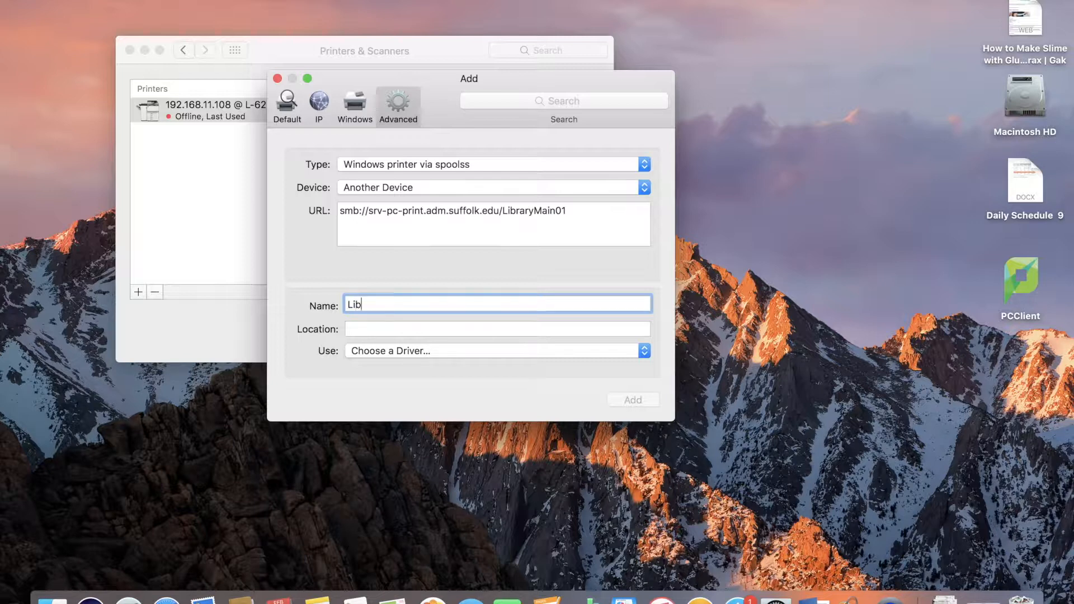
type("raryMain01")
Choose the Generic PostScript Printer driver and add the printer.
left_click(533, 350)
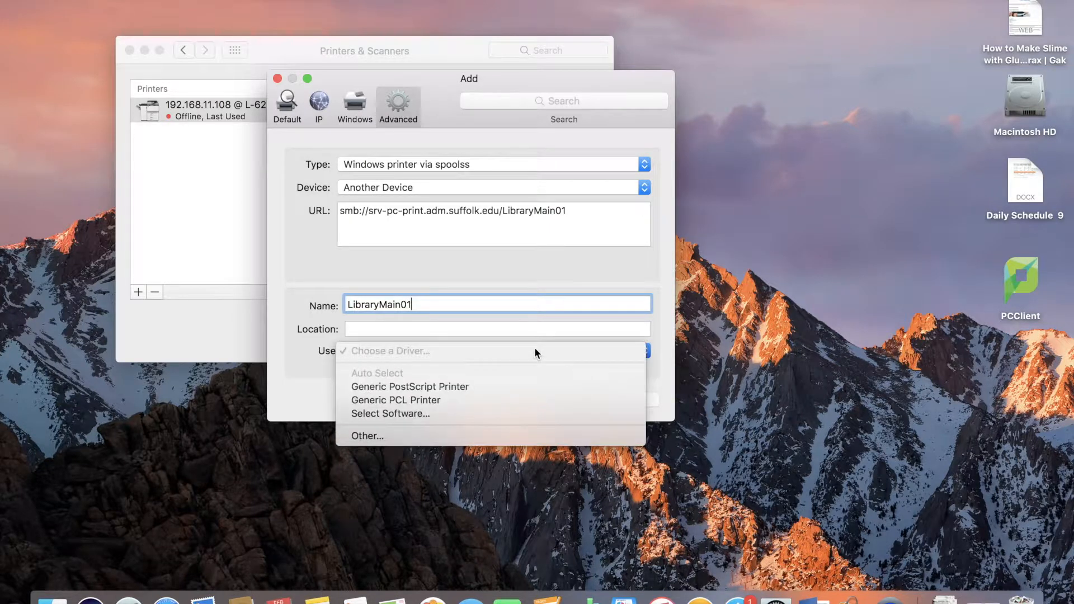
left_click(431, 386)
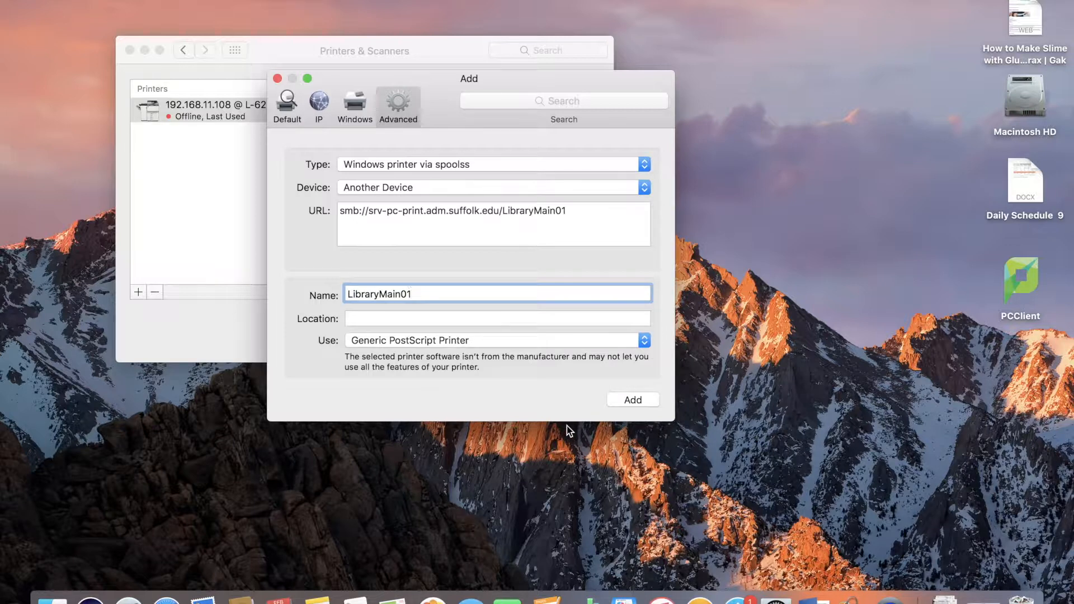
left_click(636, 397)
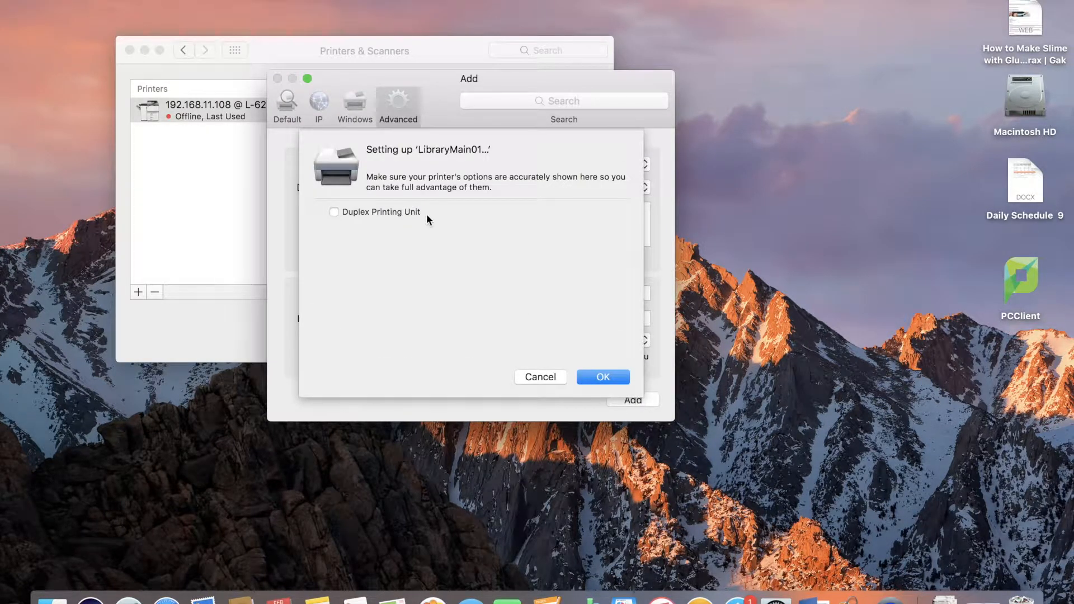
Confirm the setup options for the LibraryMain01 printer.
left_click(334, 212)
left_click(603, 378)
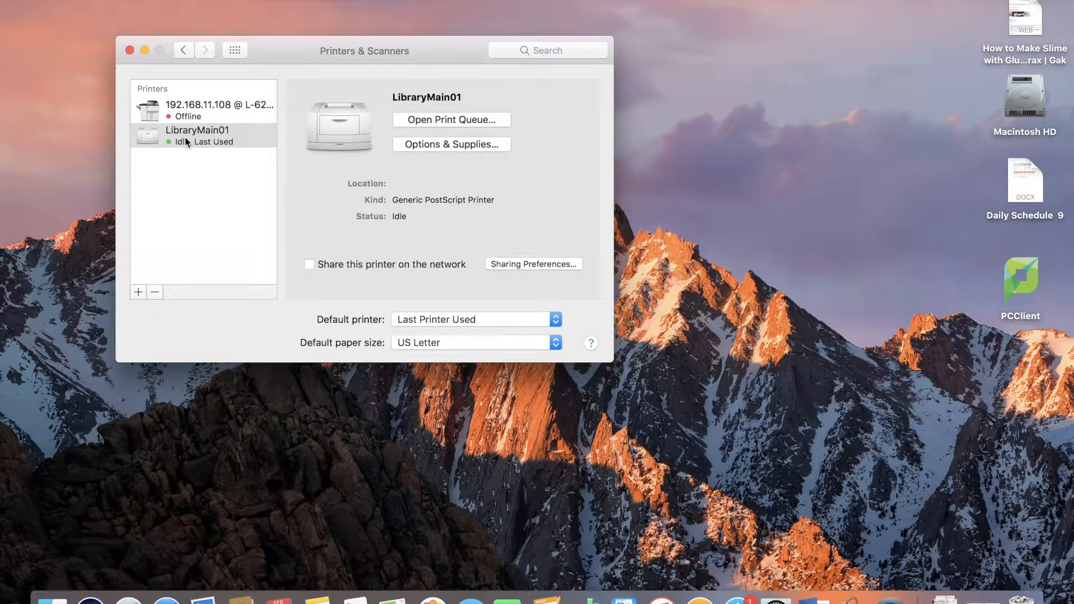
Try to add another printer under the Advanced options with the URL ending smb://srv-pc-print.adm.suffolk.edu/LibraryMain02.
left_click(137, 292)
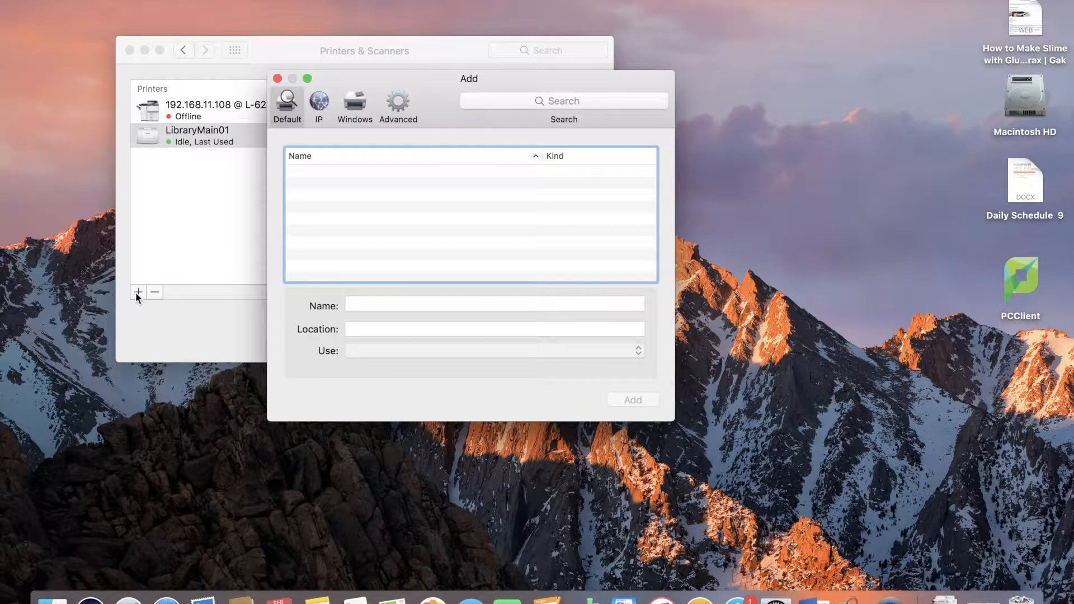
left_click(398, 107)
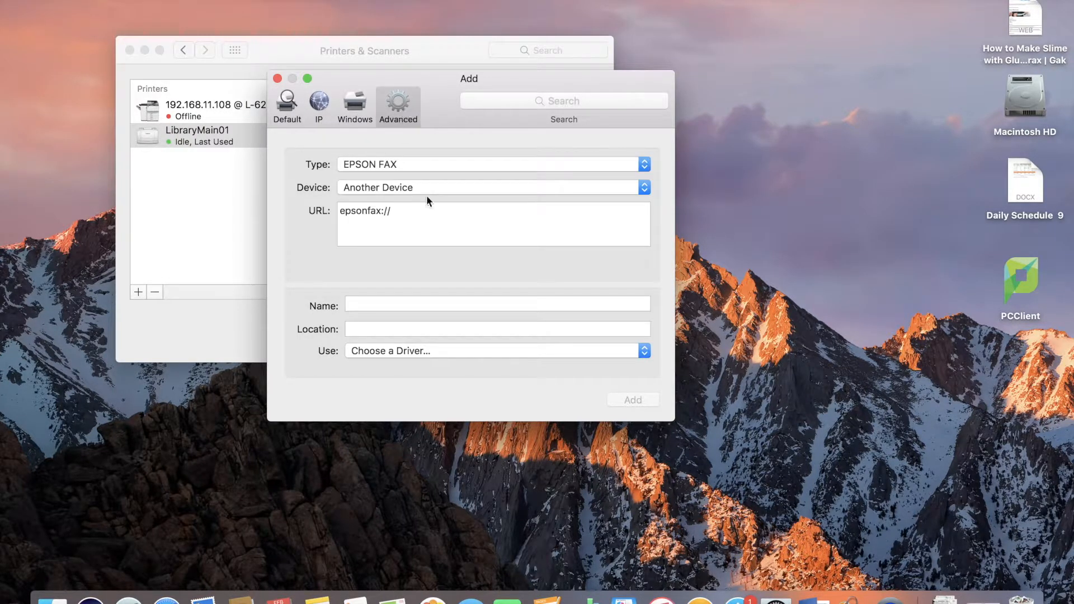
left_click(440, 214)
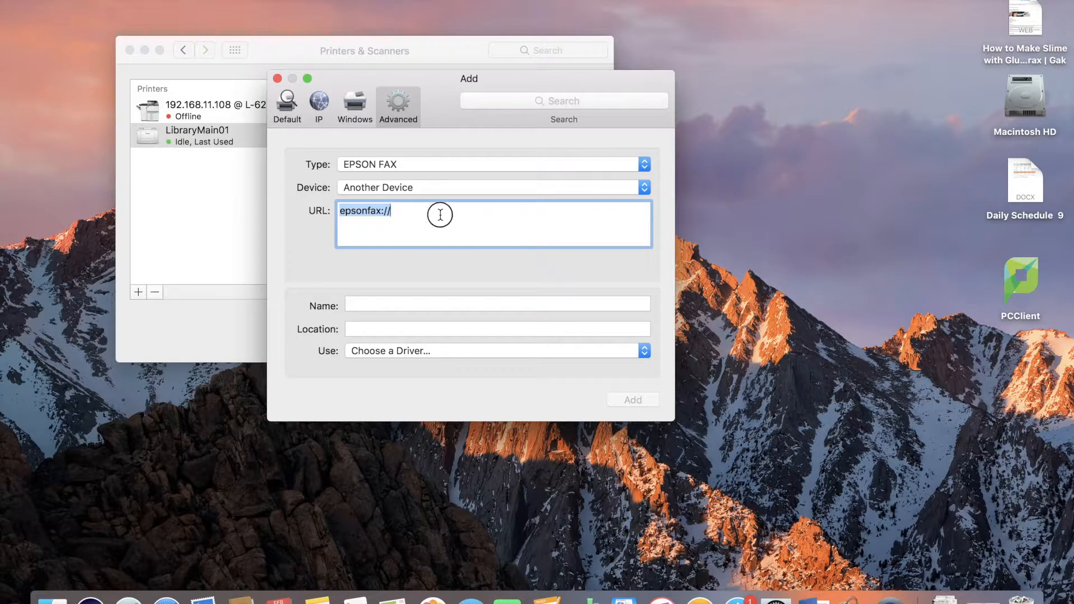
type("smb")
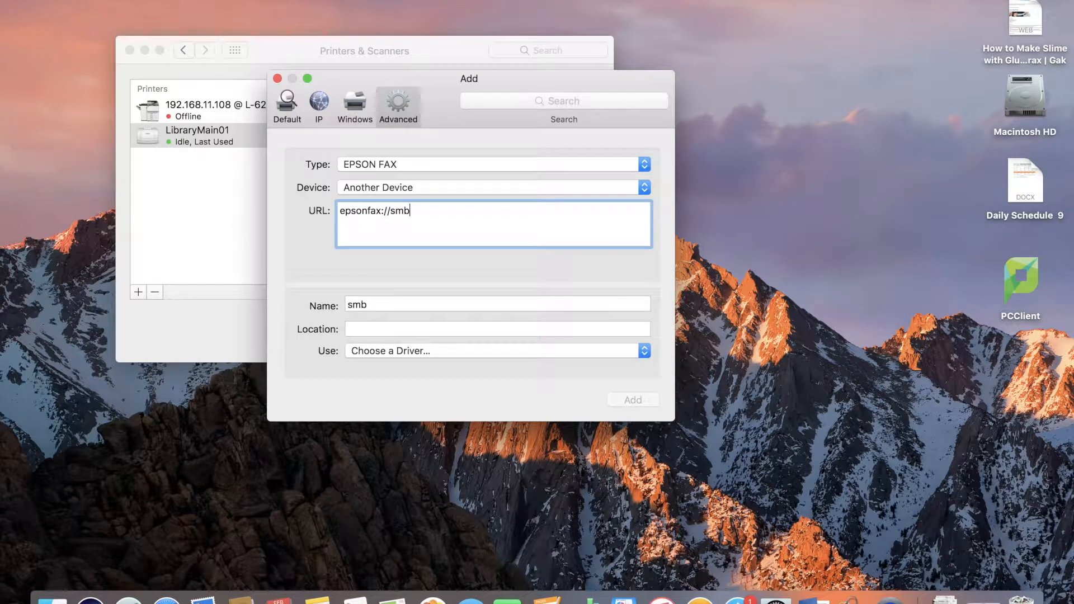
type("://srv-pc-print.adm.suffolk.edu")
type("/")
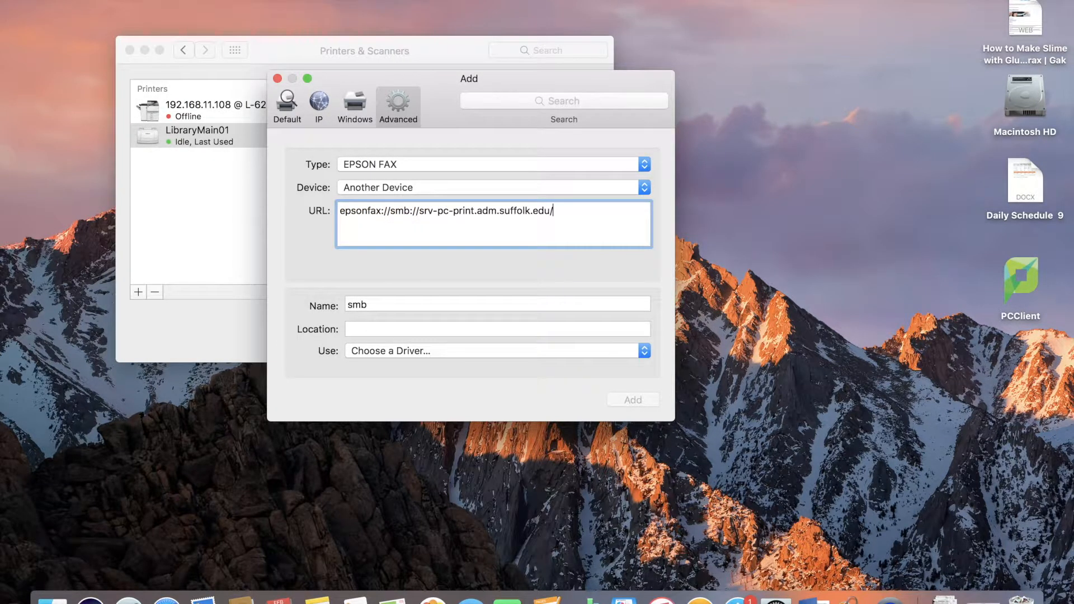
type("LibraryMain02")
Choose the Generic PostScript Printer driver and add the LibraryMain02 printer, confirming its setup options.
left_click(421, 350)
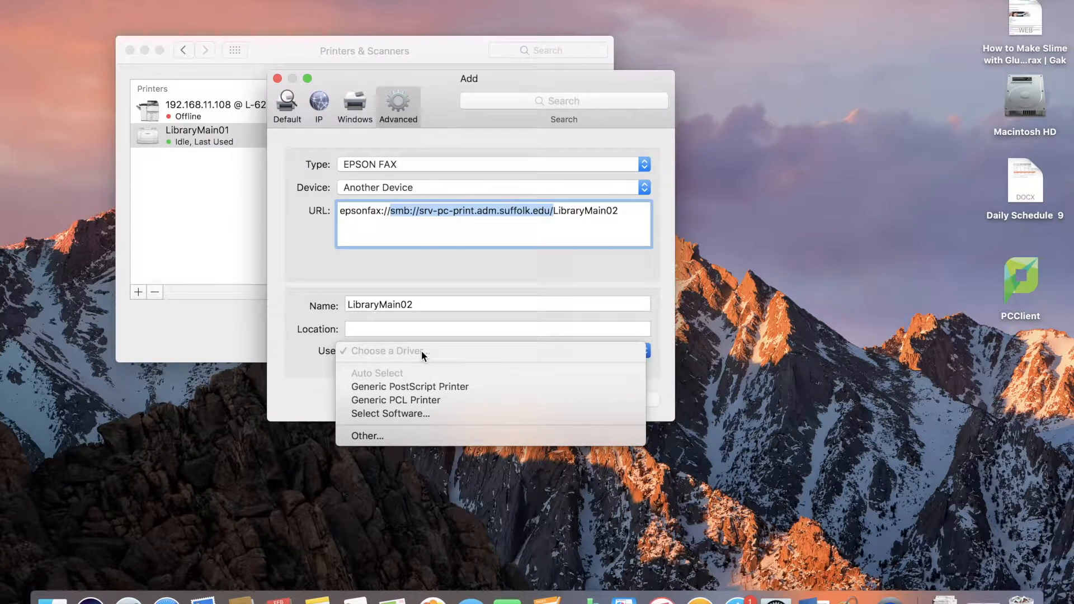
left_click(423, 387)
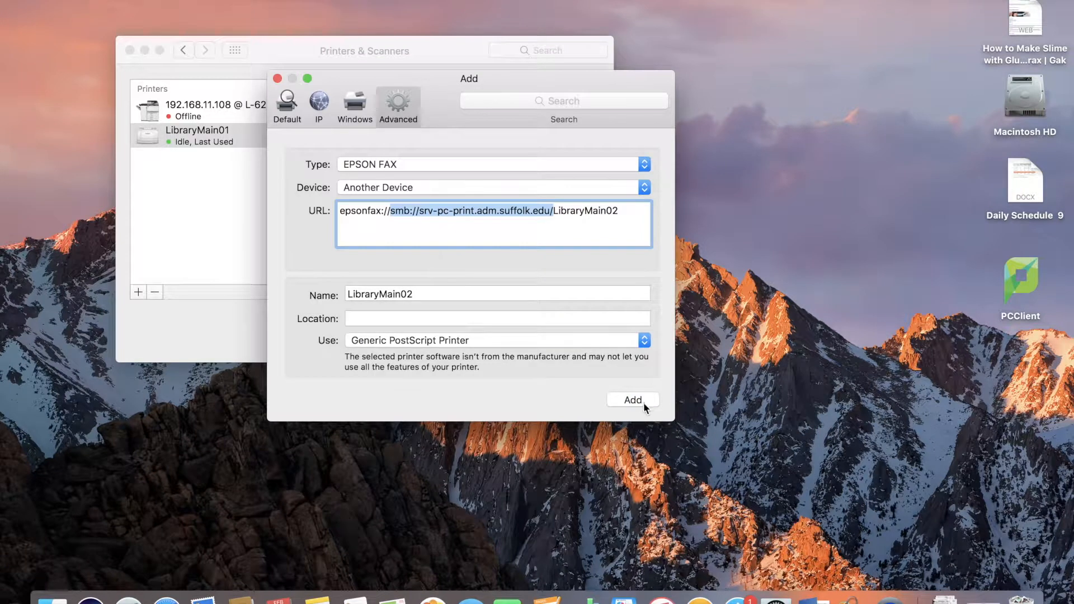
left_click(632, 400)
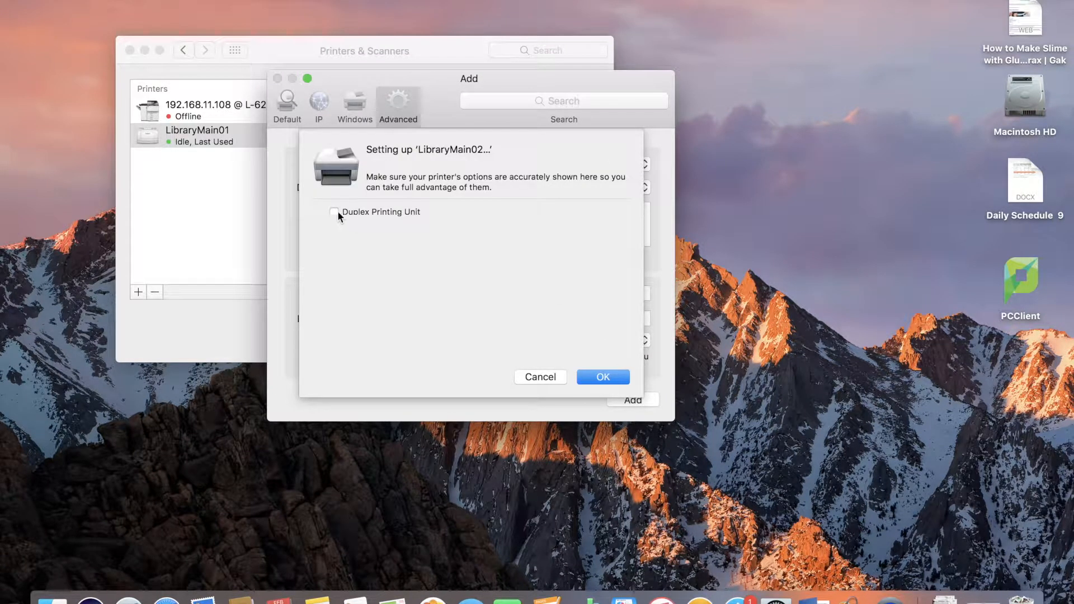
left_click(602, 377)
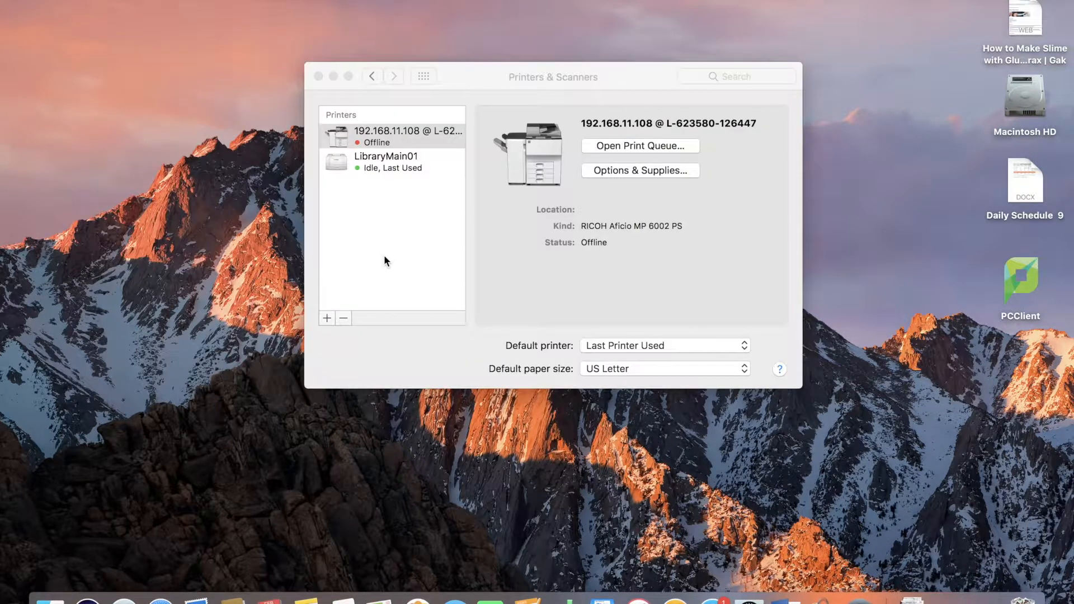
Start adding a new printer from the Advanced options with the type set to Windows printer via spoolss.
left_click(327, 317)
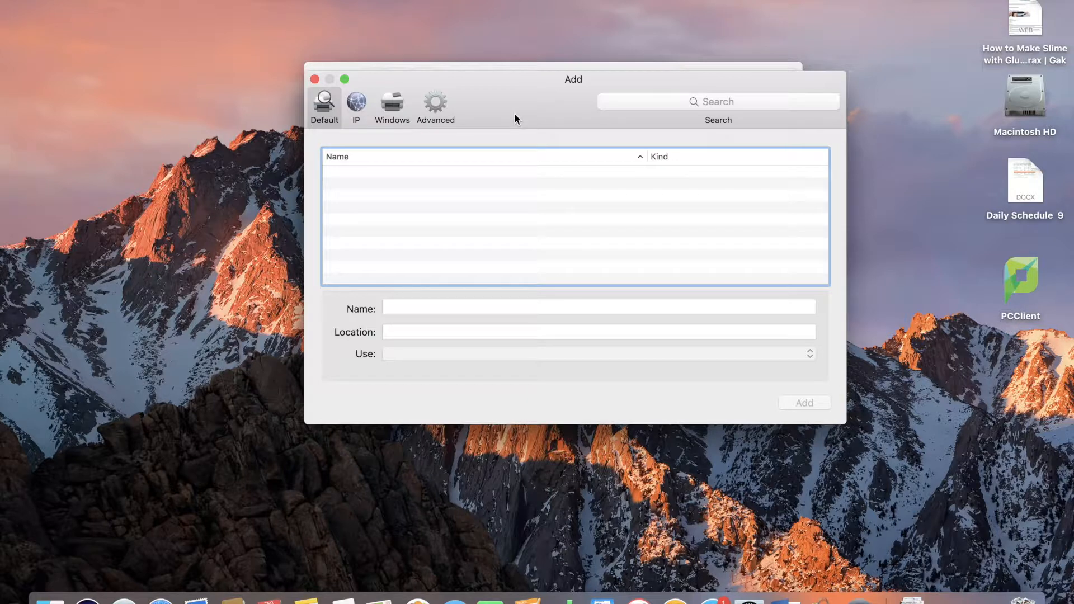
left_click(433, 110)
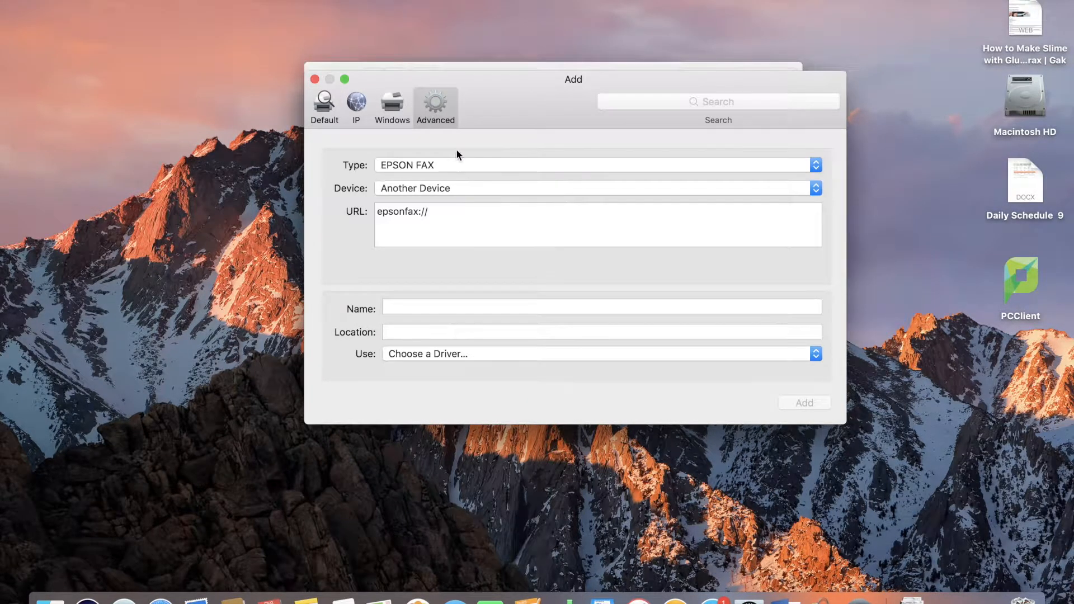
left_click(461, 166)
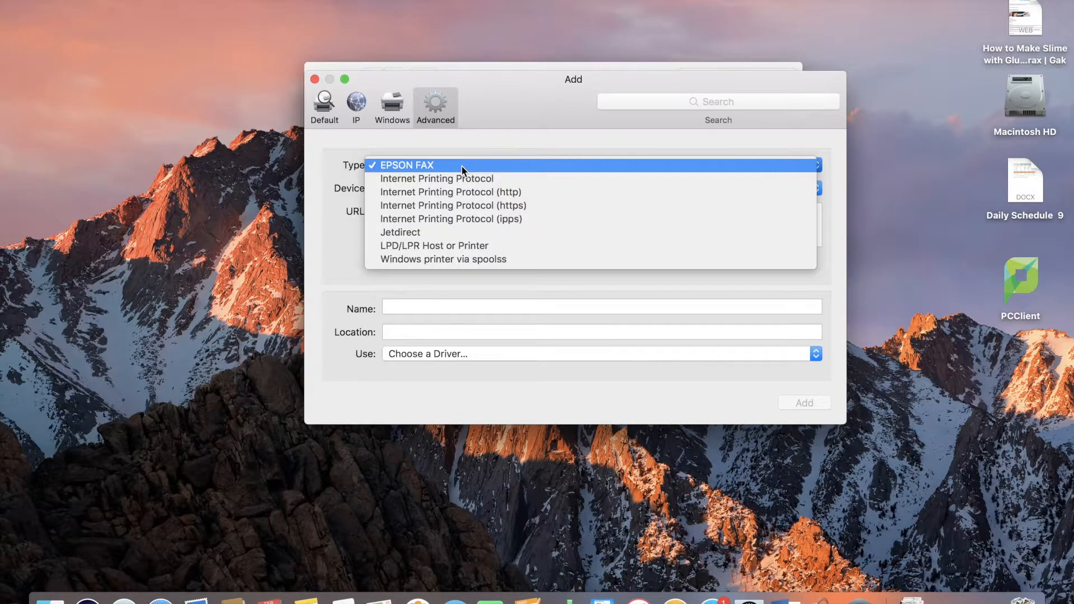
left_click(448, 260)
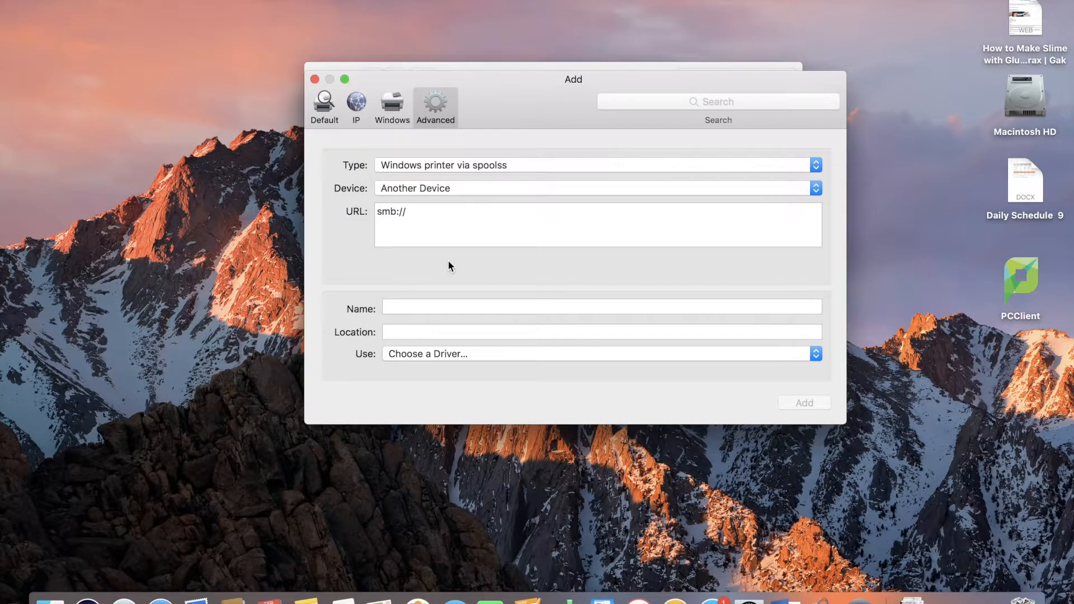
Set the printer URL to smb://srv-pc-print.adm.suffolk.edu/LibraryMain03_CL.
left_click(447, 211)
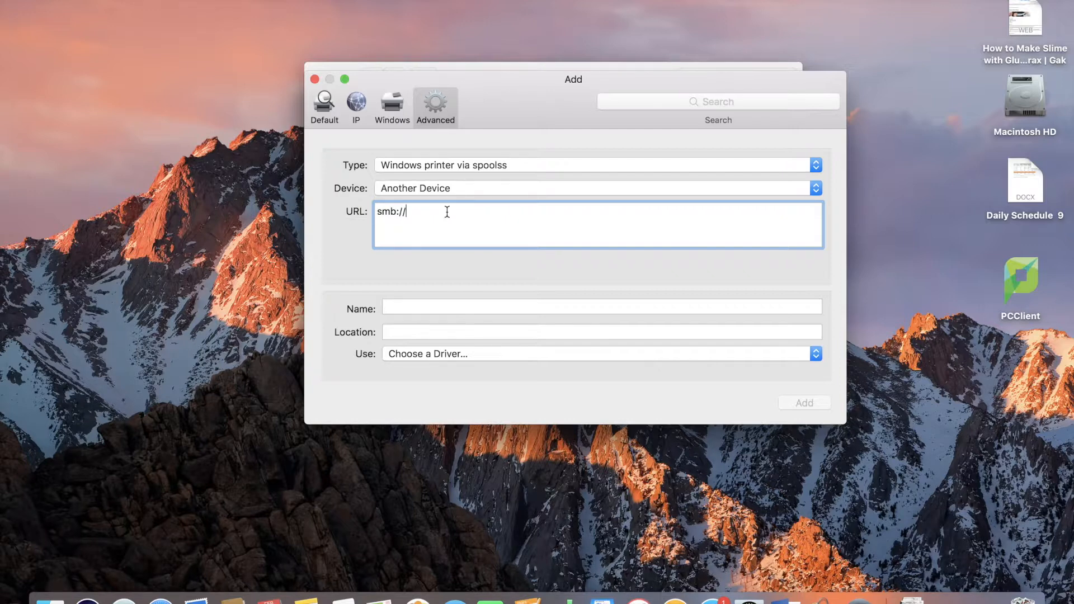
type("srv-pc-print.adm.suffolk.edu/")
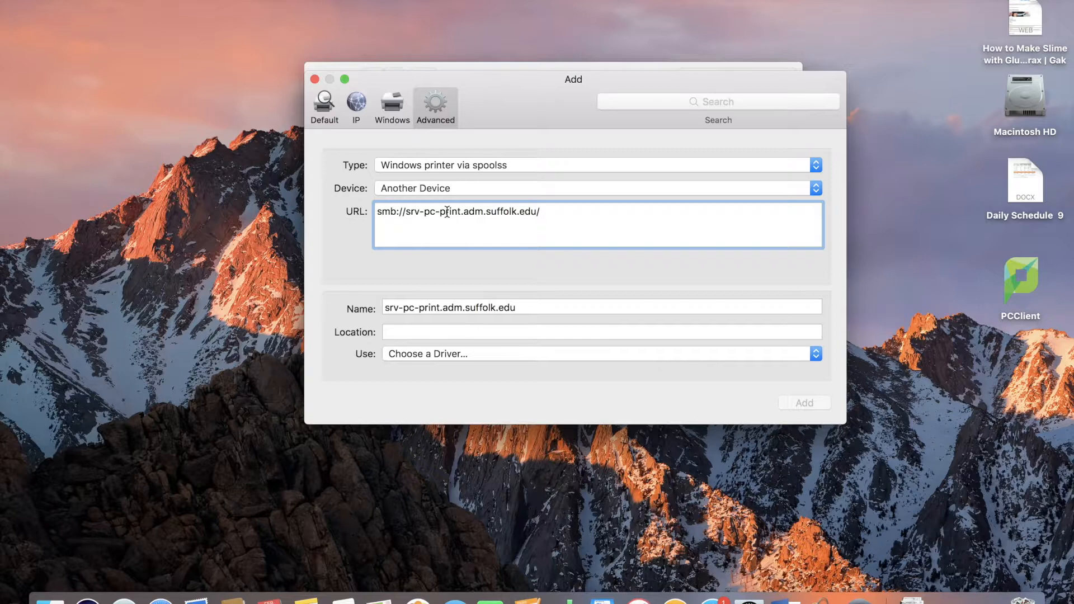
type("LibraryMain03_CL")
Rename the printer to LibraryMain03_CL.
left_click(455, 308)
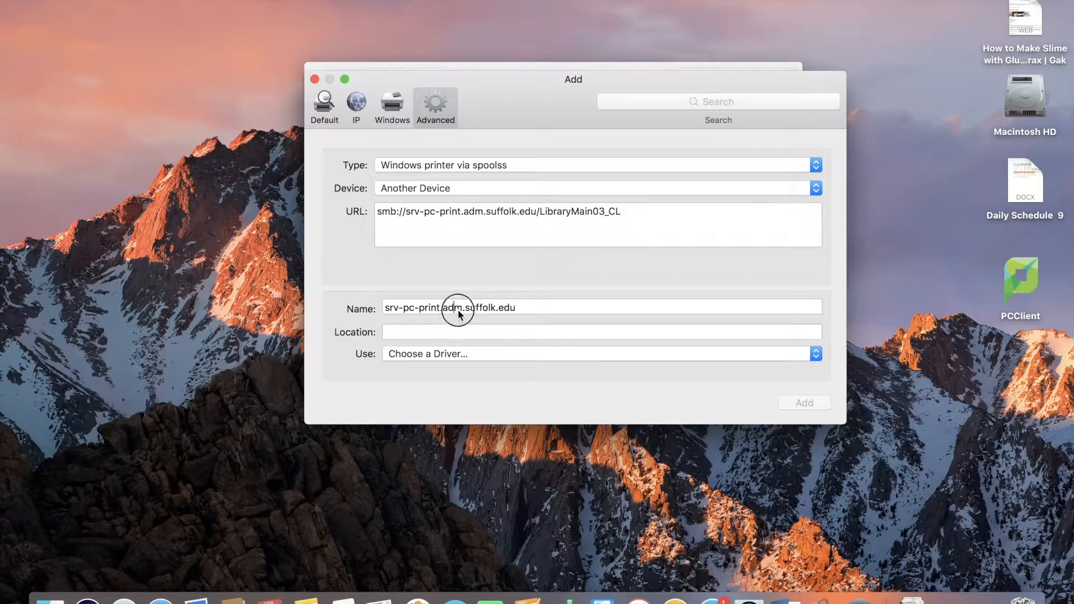
left_click_drag(532, 305, 400, 295)
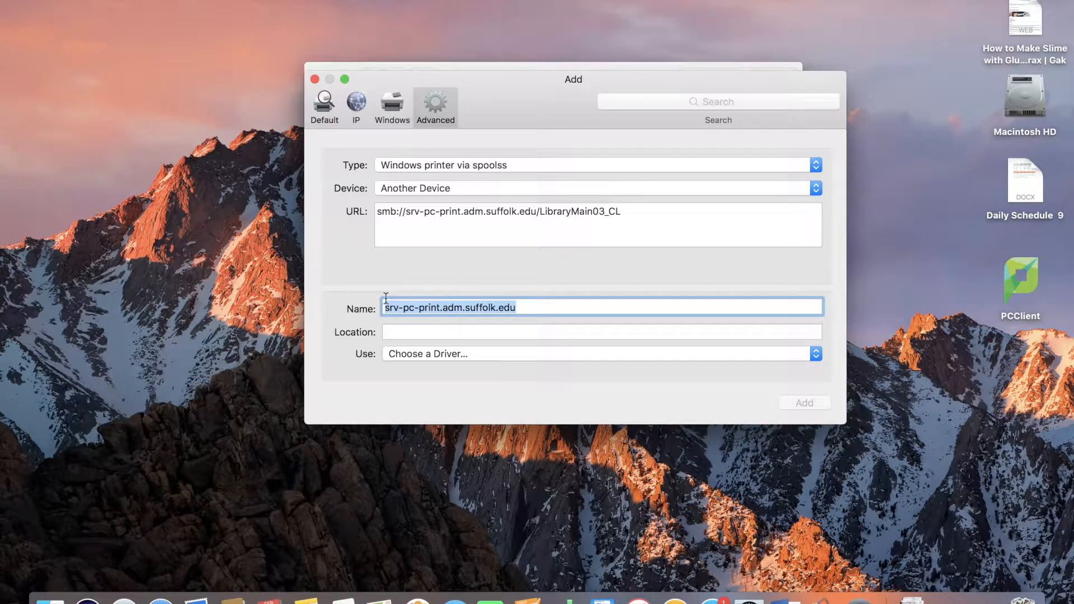
key("BackSpace")
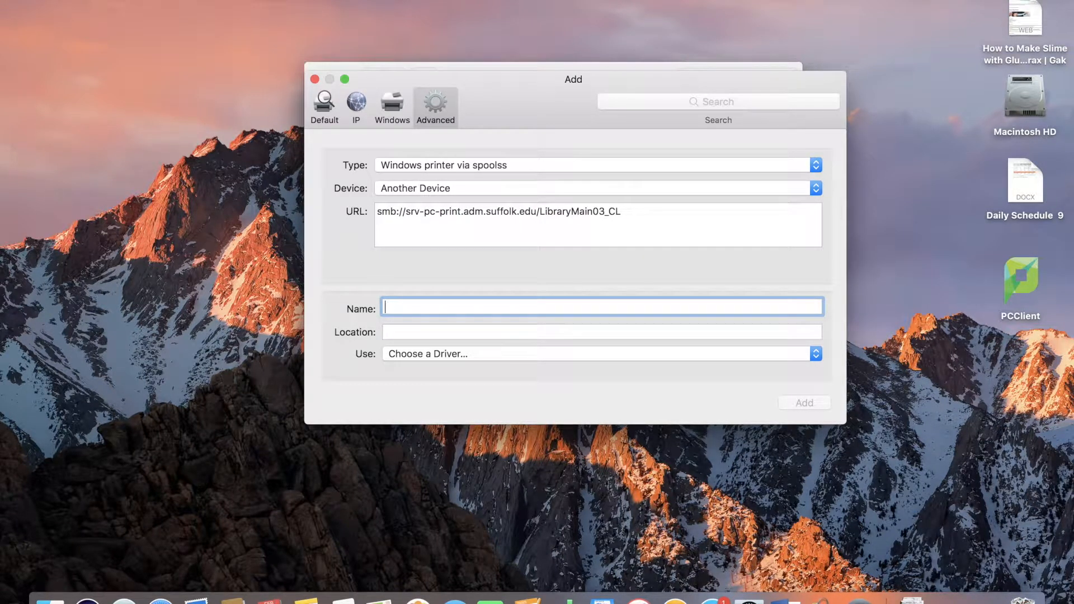
type("LibraryMain03_CL")
Choose the Generic PostScript Printer driver, add the printer, confirm its setup, and close the printers window.
left_click(424, 351)
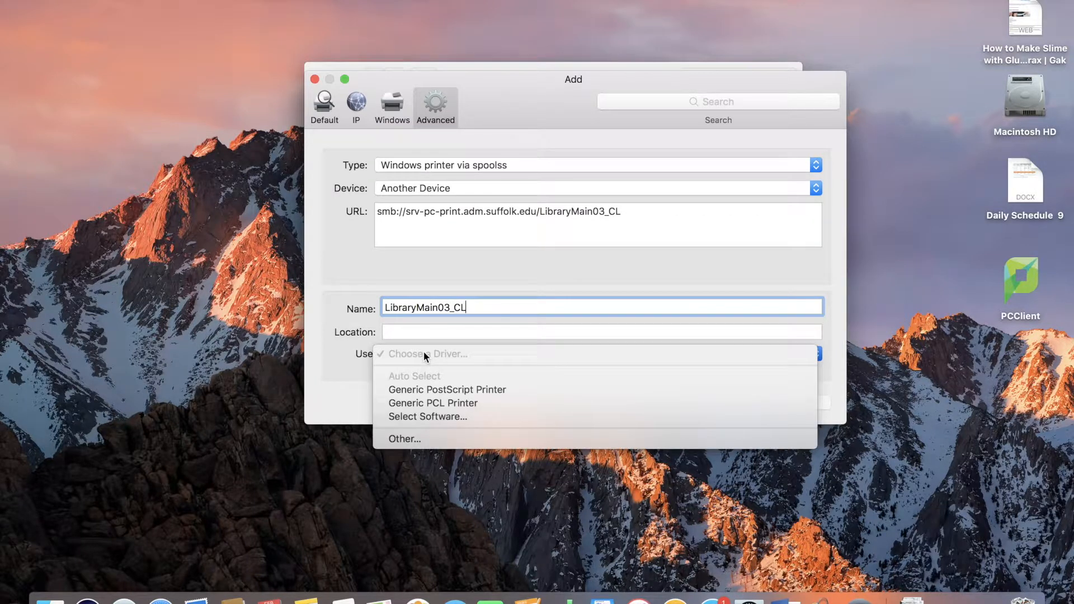
left_click(453, 390)
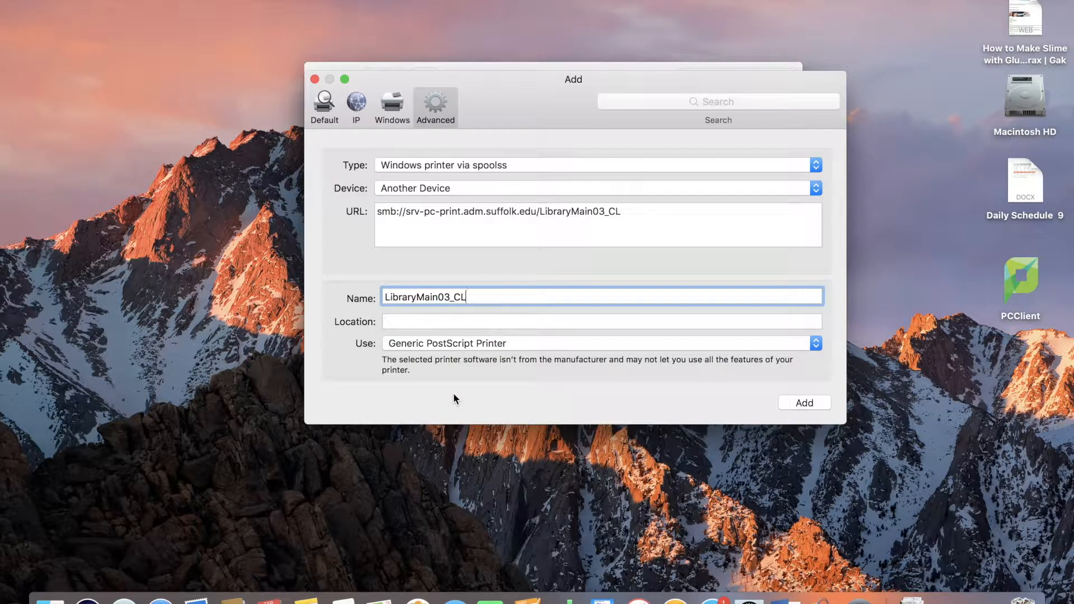
left_click(793, 400)
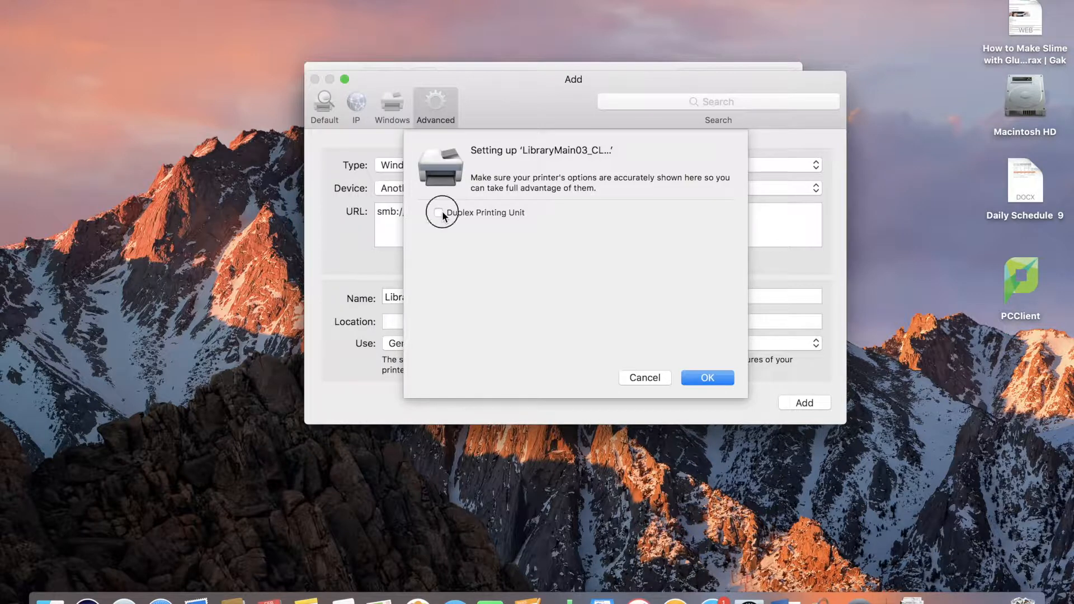
left_click(708, 378)
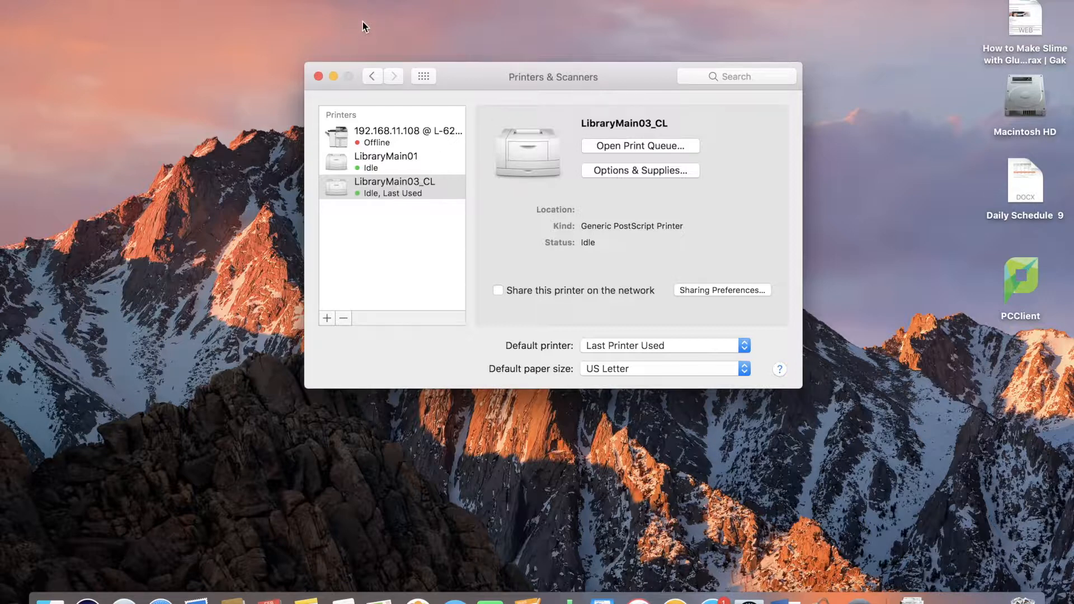
left_click(334, 76)
Open Safari's print dialog for the Google page and select the LibraryMain01 printer.
left_click(160, 599)
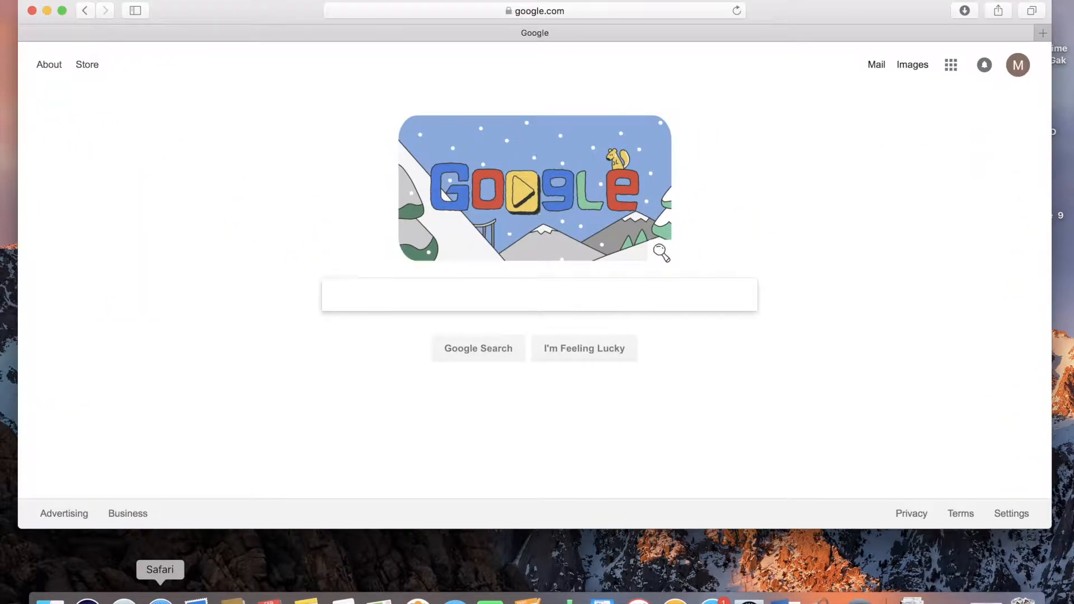
left_click(89, 0)
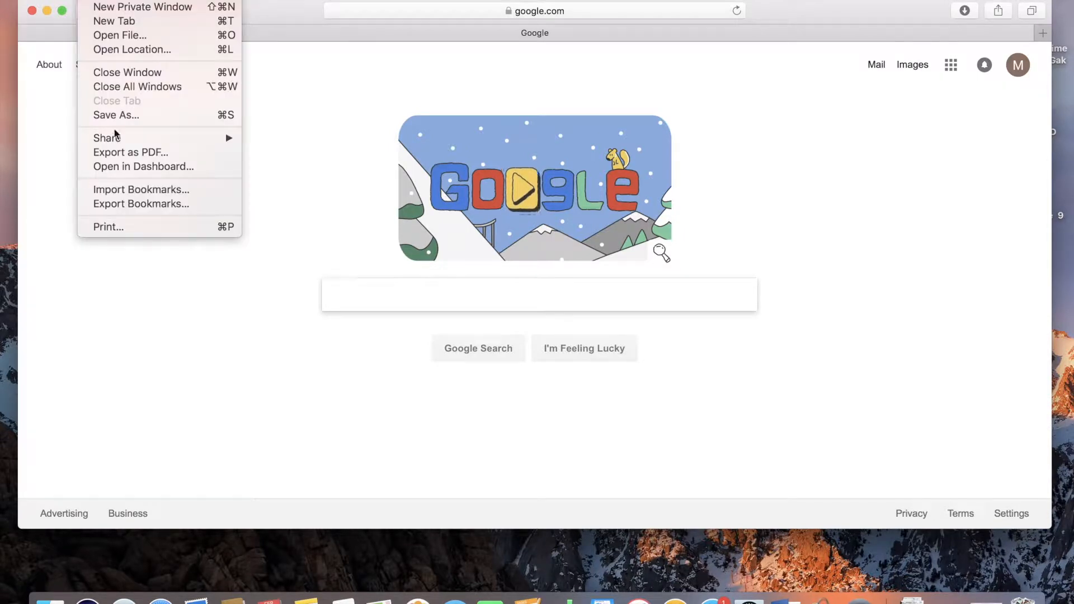
left_click(135, 227)
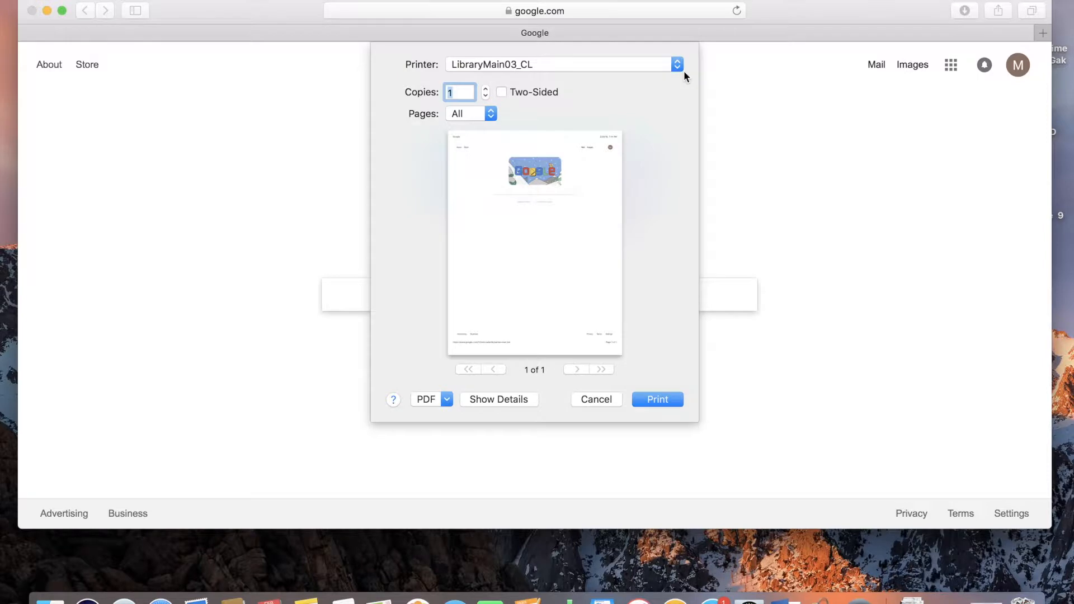
left_click(680, 69)
left_click(610, 51)
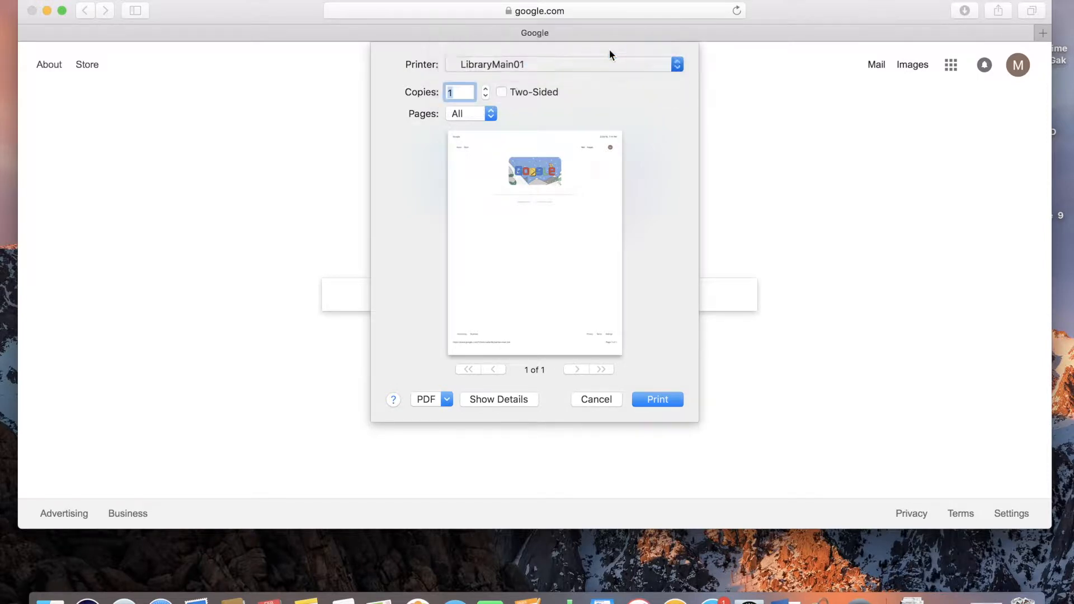
Print the page, confirm the job in the PaperCut dialogs, and close the browser window.
left_click(651, 401)
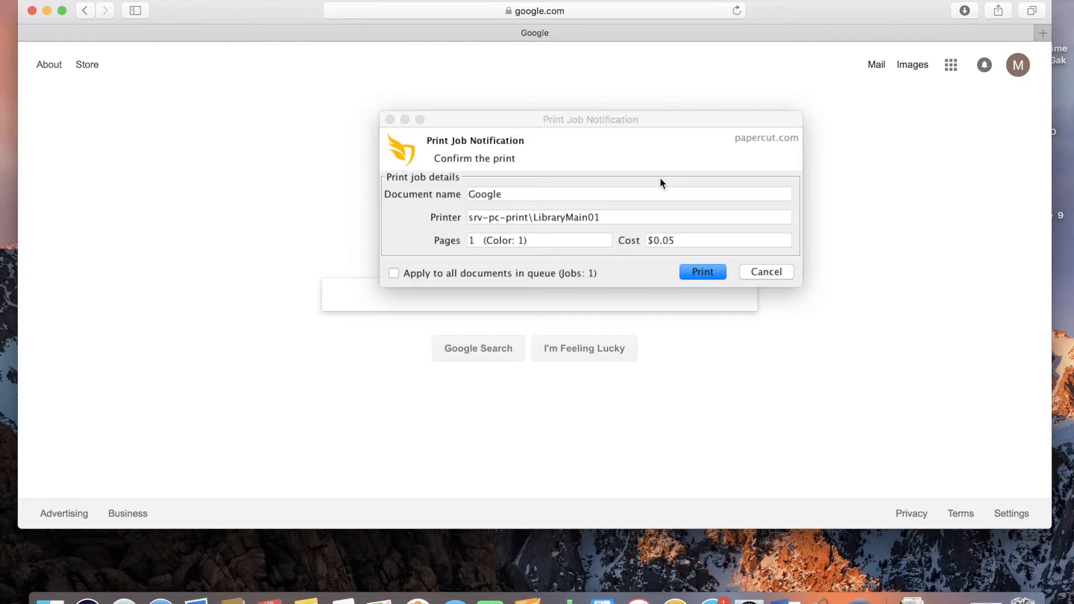
left_click(703, 272)
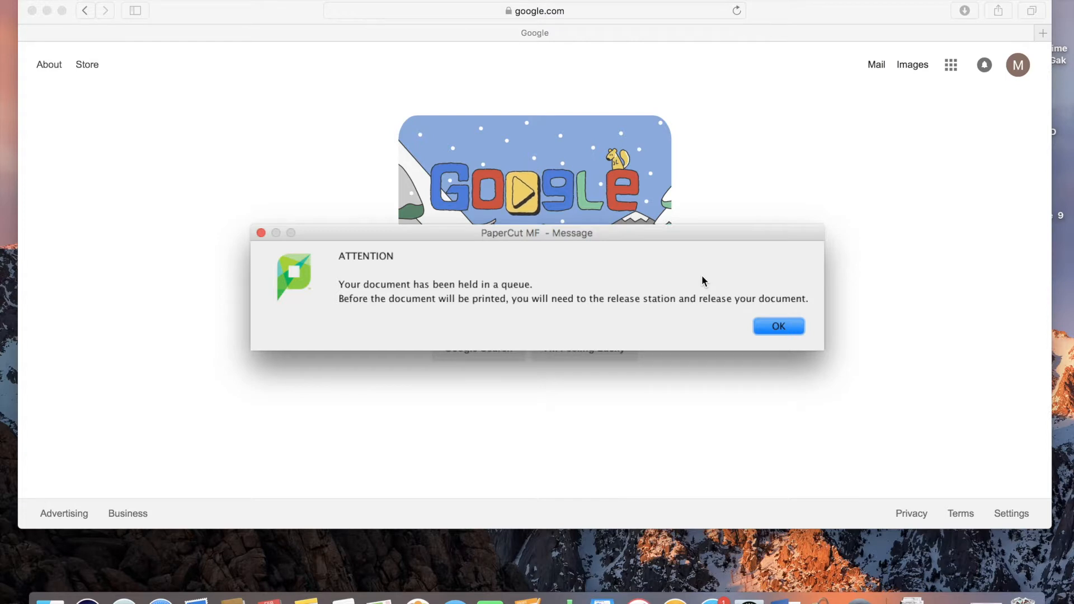
left_click_drag(381, 234, 395, 173)
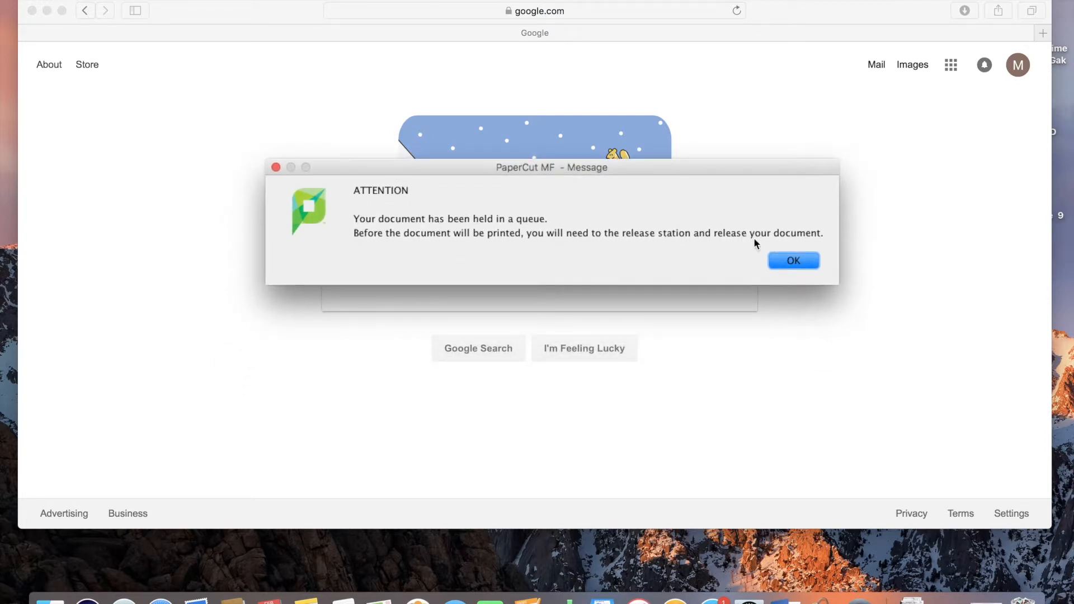
left_click(792, 260)
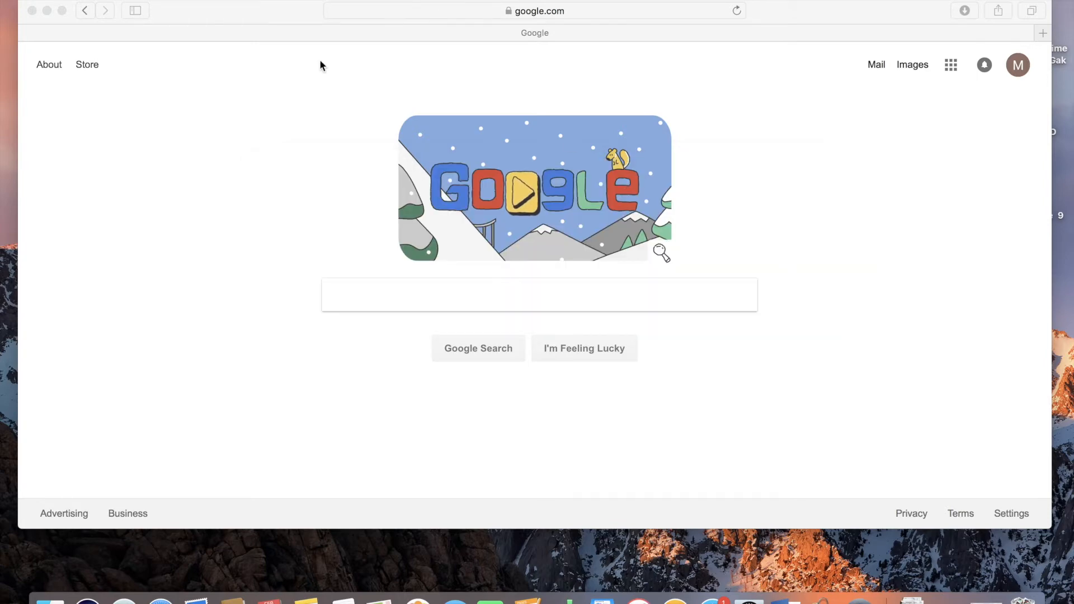
left_click(32, 10)
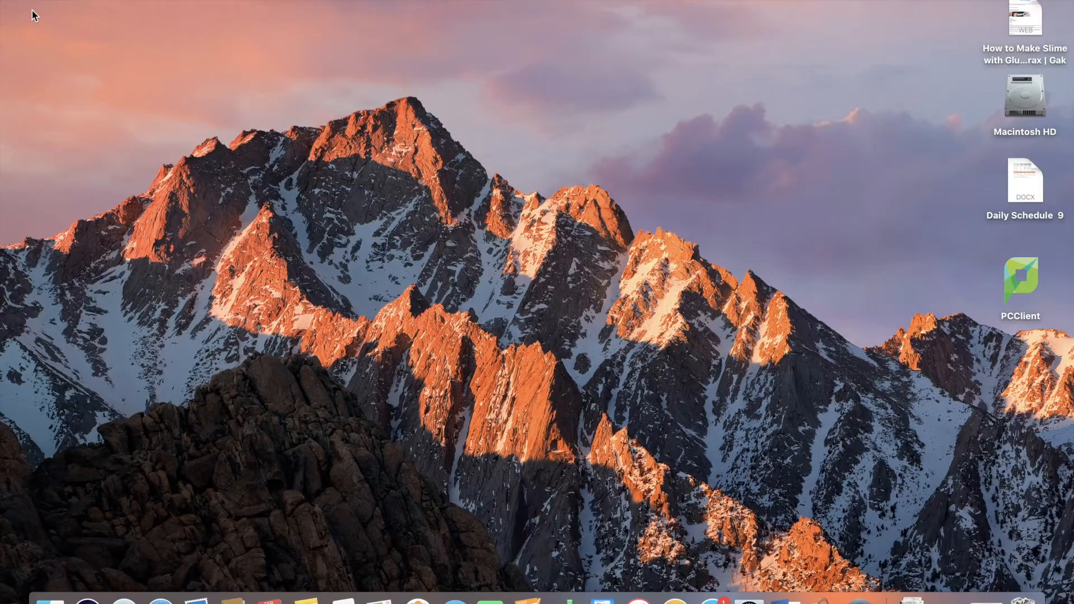